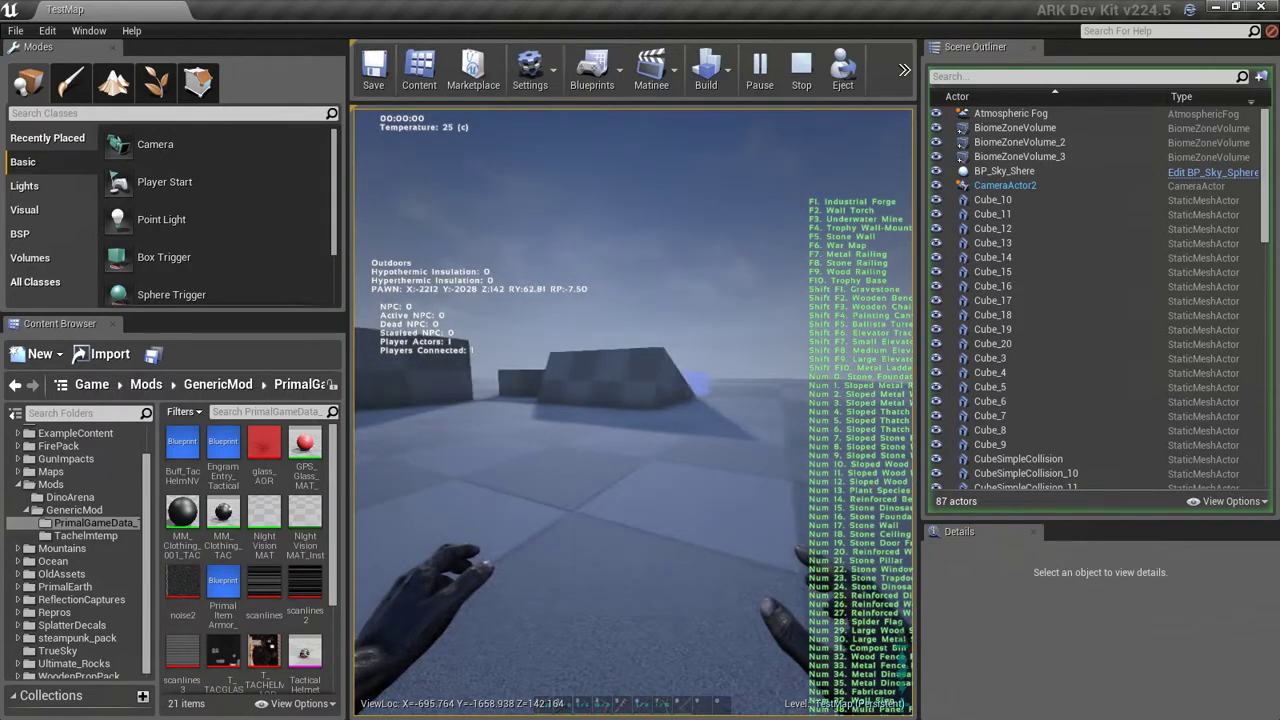
# Give the player a Wooden Foundation by running giveitemnum 88 0 0 0 in the console.
pyautogui.press('Tab')
pyautogui.press('Up')
pyautogui.press('Up')
pyautogui.press('Up')
pyautogui.press('Up')
pyautogui.press('Up')
pyautogui.press('Up')
pyautogui.press('Up')
pyautogui.press('Up')
pyautogui.press('Up')
pyautogui.press('Up')
pyautogui.press('Up')
pyautogui.press('Up')
pyautogui.press('Up')
pyautogui.press('Up')
pyautogui.press('Up')
pyautogui.press('Up')
pyautogui.press('Up')
pyautogui.press('Up')
pyautogui.press('Up')
pyautogui.press('Up')
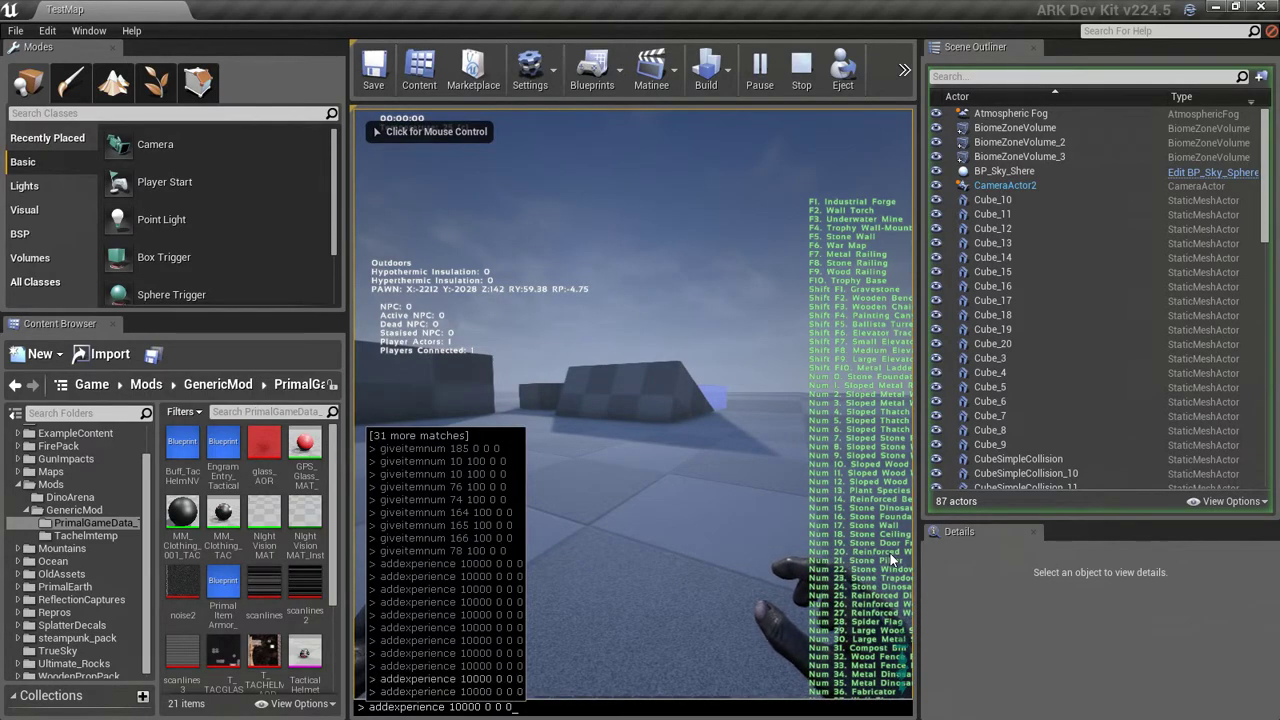
pyautogui.click(890, 553)
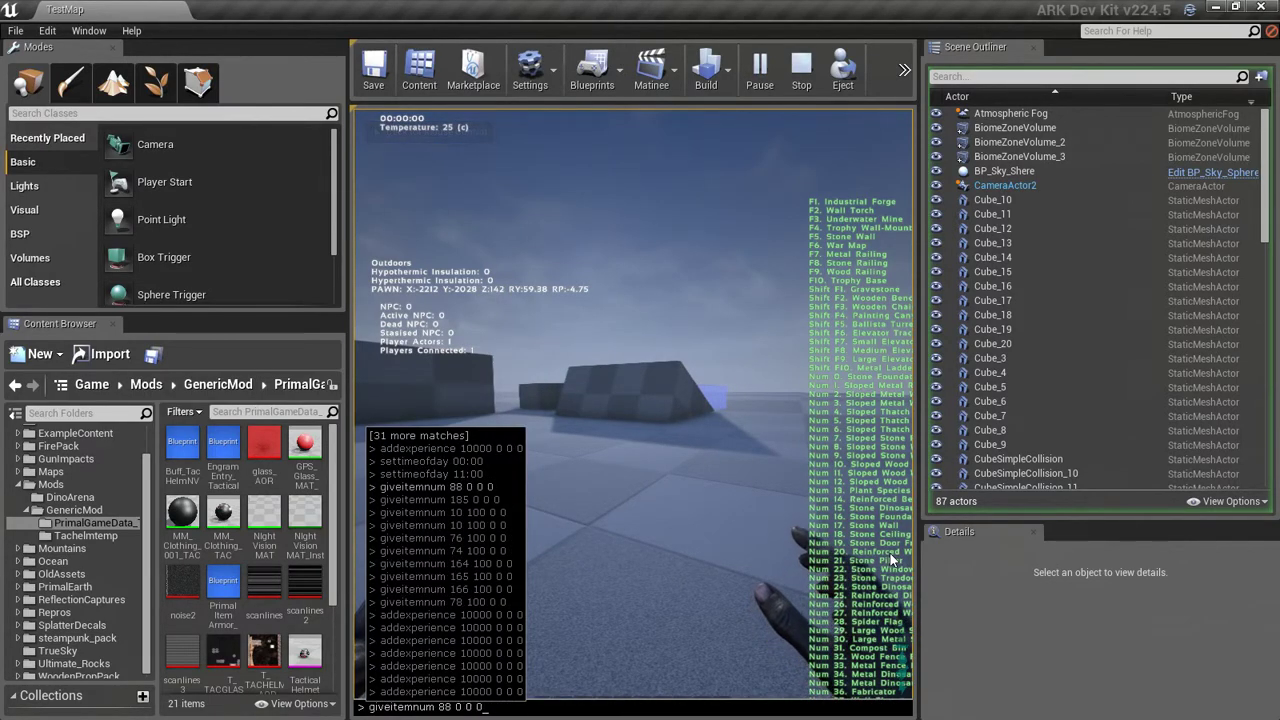
pyautogui.press('Return')
# Give the player a Fabricator by running giveitemnum 185 0 0 0 in the console.
pyautogui.press('`')
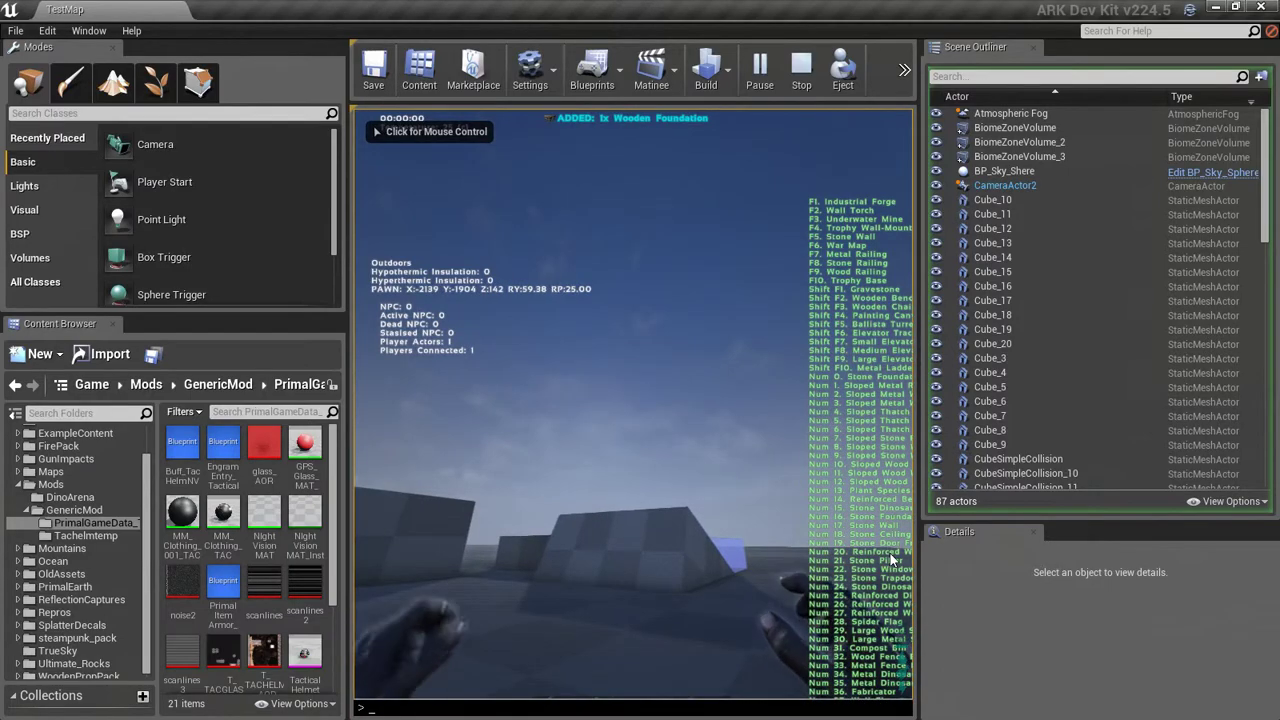
pyautogui.press('Up')
pyautogui.press('Up')
pyautogui.press('Up')
pyautogui.press('Up')
pyautogui.press('Up')
pyautogui.press('Up')
pyautogui.press('Down')
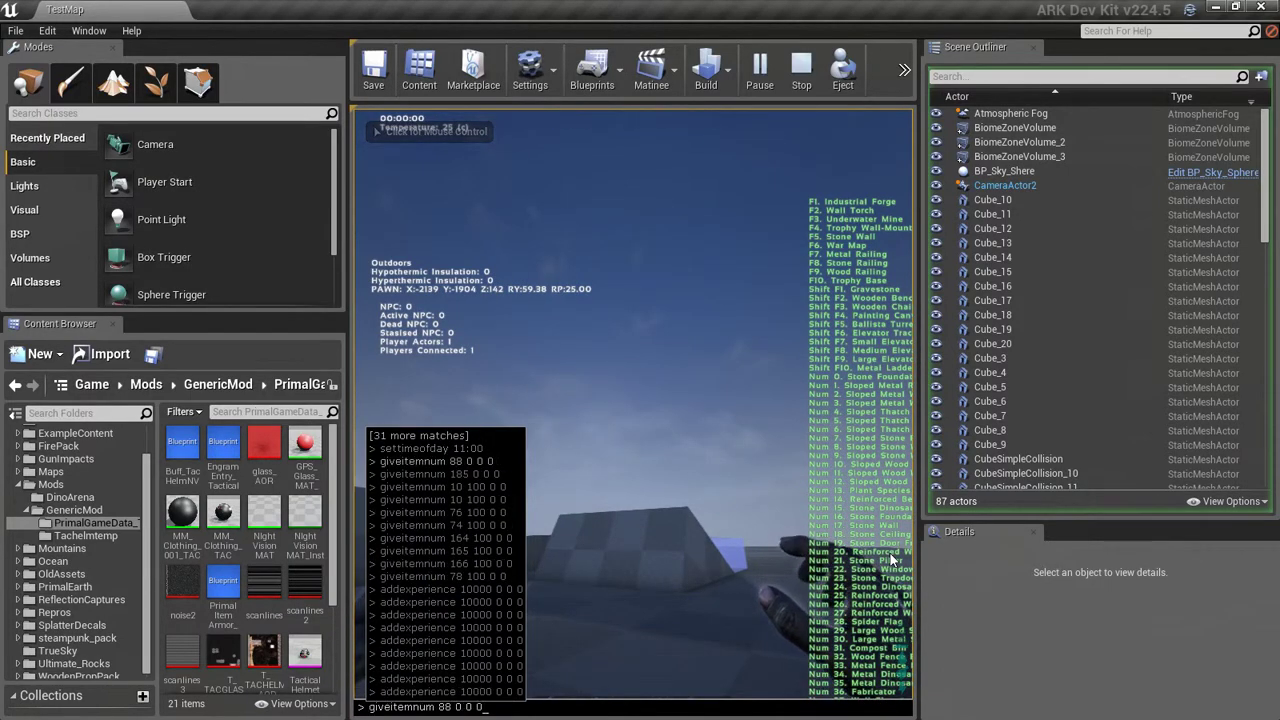
pyautogui.press('Return')
# Give the player 100 of item 10 by running giveitemnum 10 100 0 0 in the console.
pyautogui.press('Tab')
pyautogui.press('Up')
pyautogui.press('Up')
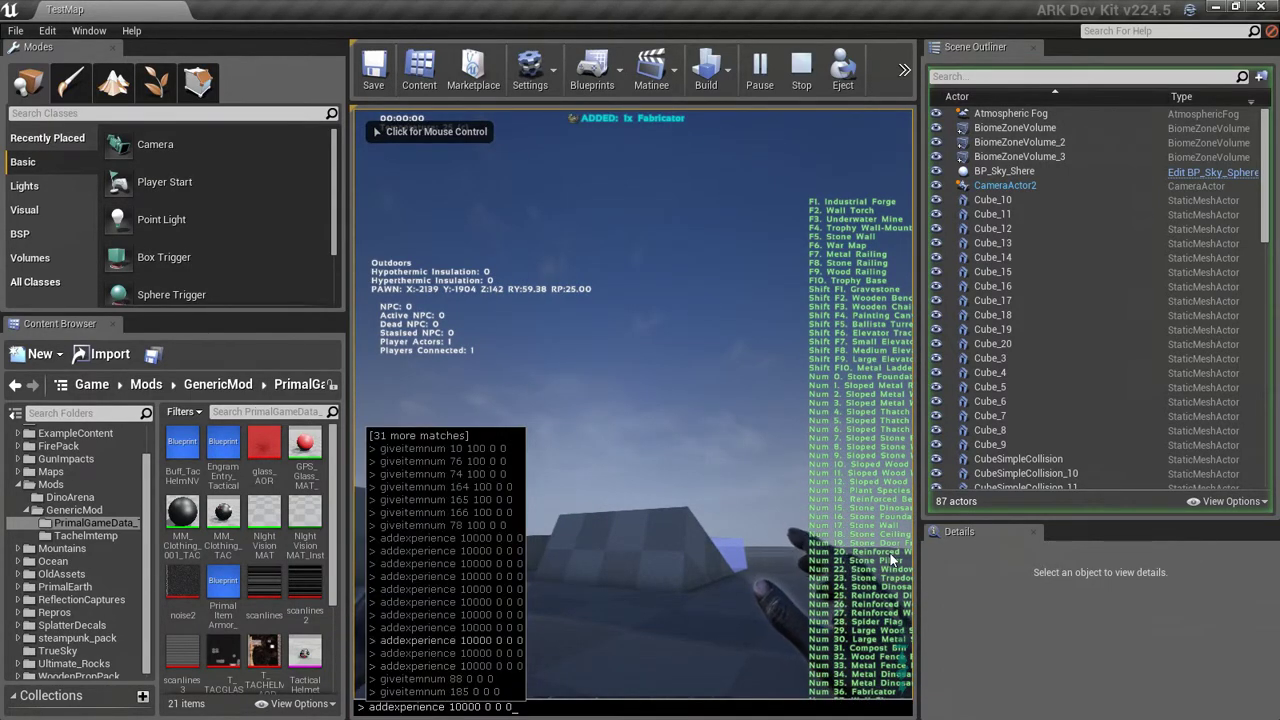
pyautogui.press('Down')
pyautogui.press('Down')
pyautogui.press('Down')
pyautogui.press('Down')
pyautogui.press('Down')
pyautogui.press('Down')
pyautogui.press('Down')
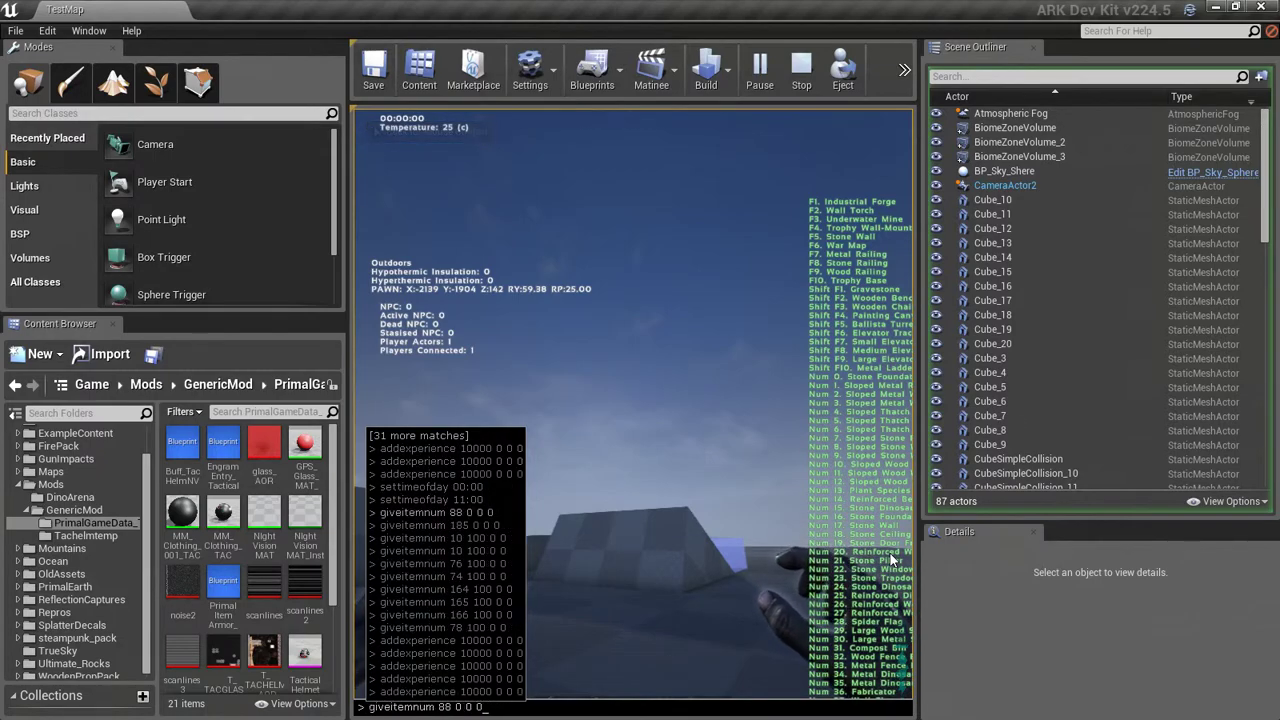
pyautogui.press('Return')
# Run giveitemnum 10 100 0 0 a second time to add another 100 of item 10.
pyautogui.press('`')
pyautogui.press('`')
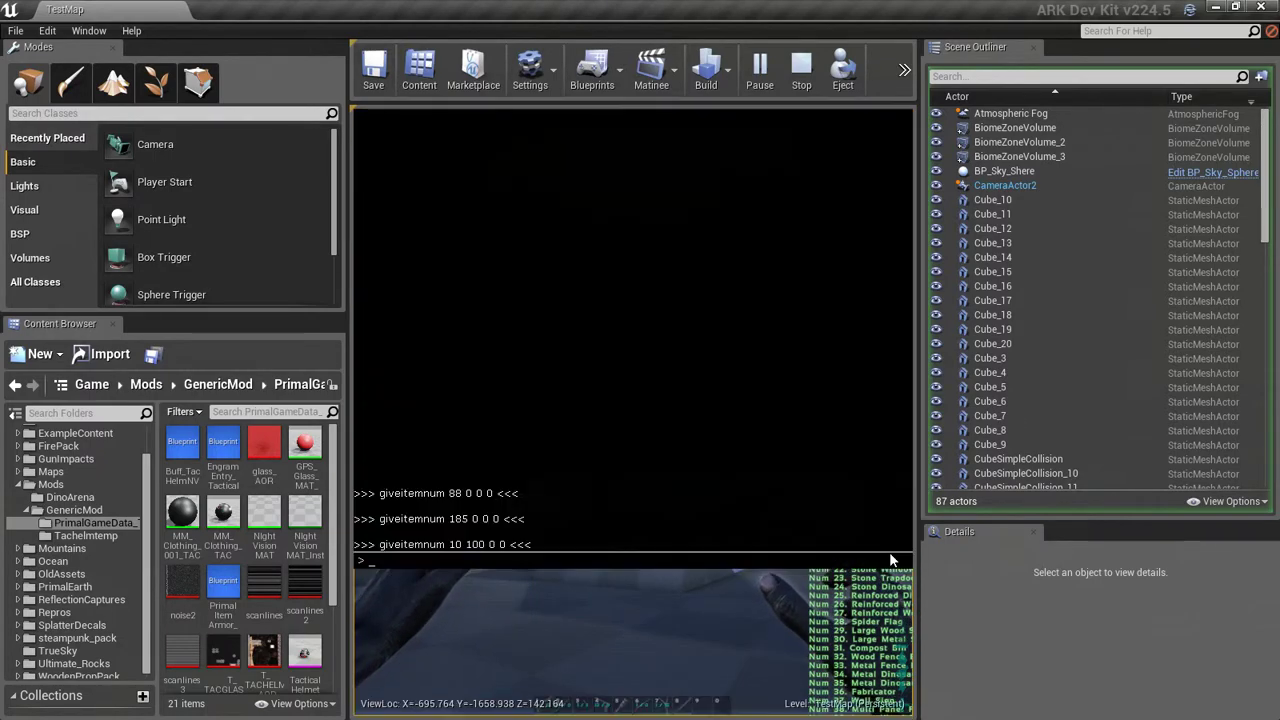
pyautogui.press('Up')
pyautogui.press('Down')
pyautogui.press('Down')
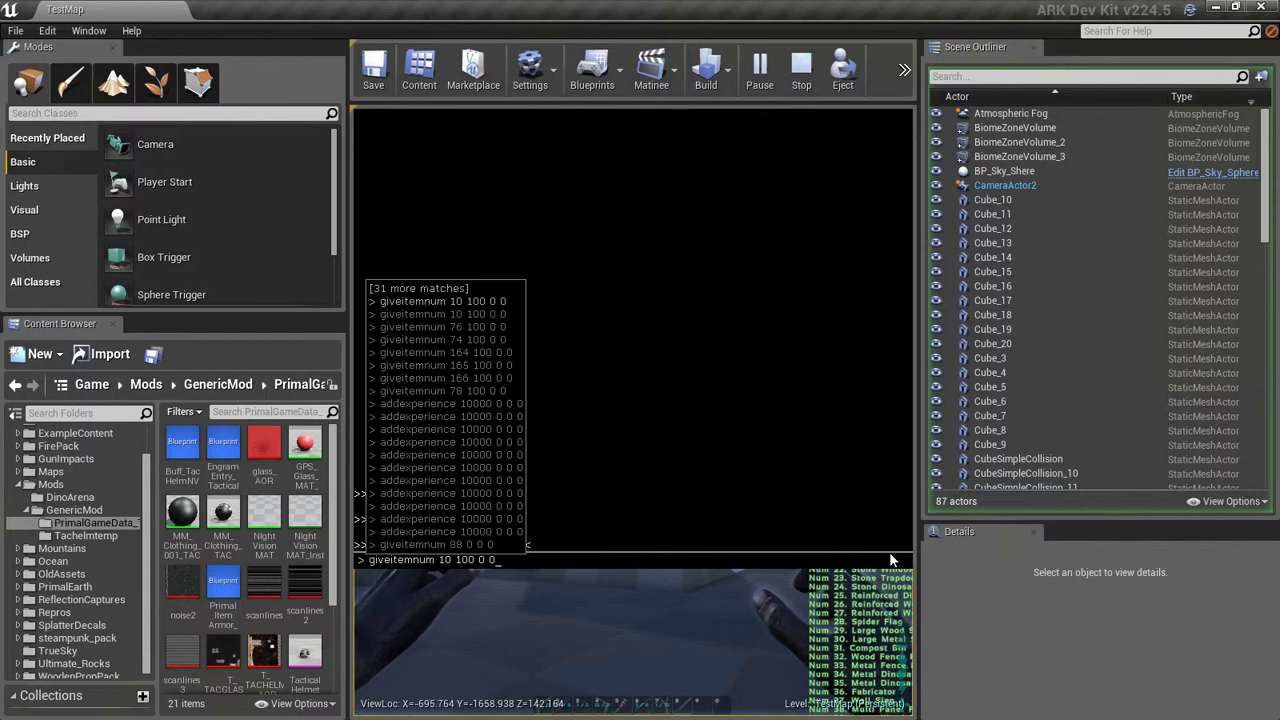
pyautogui.press('Down')
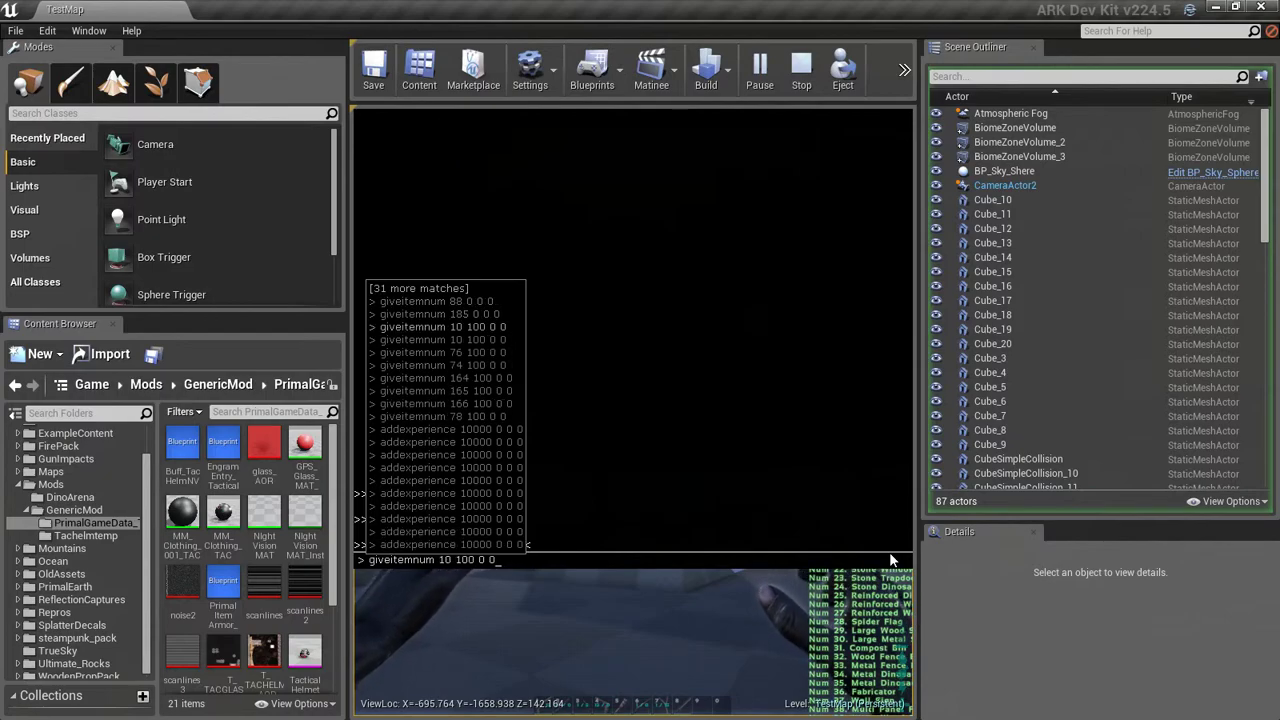
pyautogui.press('Return')
# Give the player 100 of item 76 by running giveitemnum 76 100 0 0 in the console.
pyautogui.press('`')
pyautogui.press('`')
pyautogui.press('`')
pyautogui.press('Up')
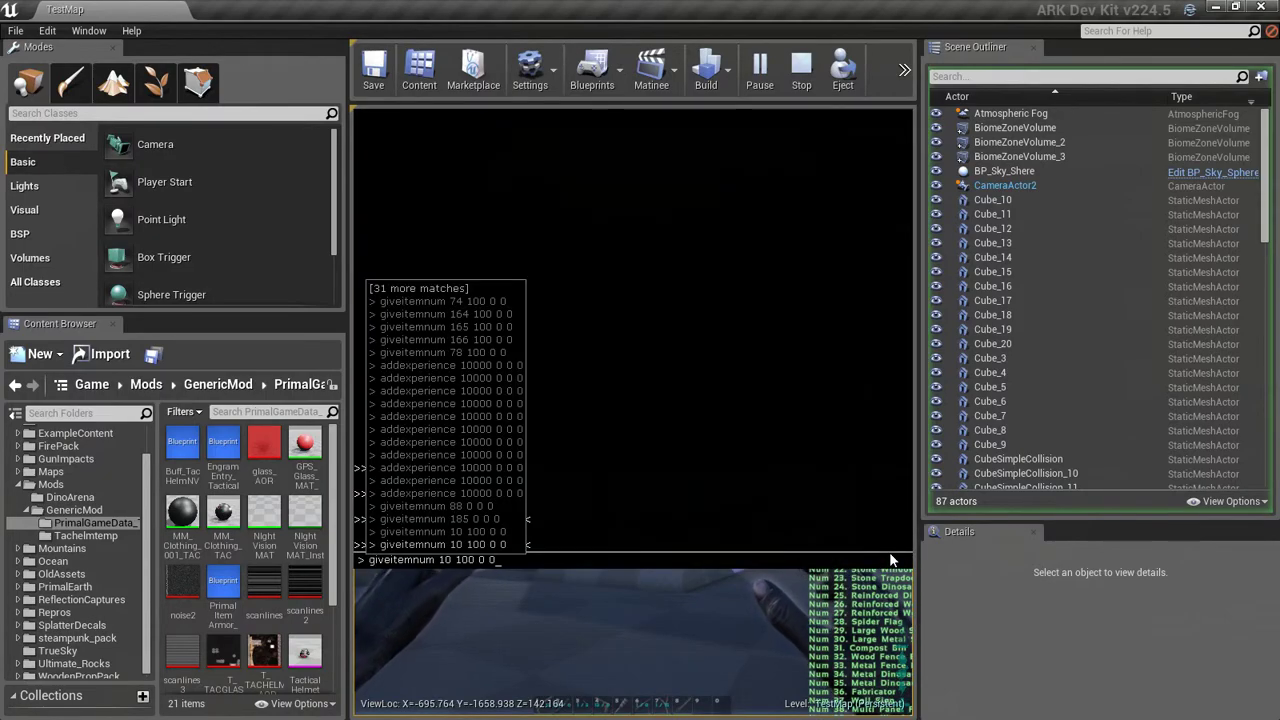
pyautogui.press('Up')
pyautogui.press('Up')
pyautogui.press('Up')
pyautogui.press('Up')
pyautogui.press('Up')
pyautogui.press('Up')
pyautogui.press('Up')
pyautogui.press('Up')
pyautogui.press('Up')
pyautogui.press('Up')
pyautogui.press('Up')
pyautogui.press('Up')
pyautogui.press('Up')
pyautogui.press('Up')
pyautogui.press('Up')
pyautogui.press('Up')
pyautogui.press('Up')
pyautogui.press('Up')
pyautogui.press('Up')
pyautogui.press('Up')
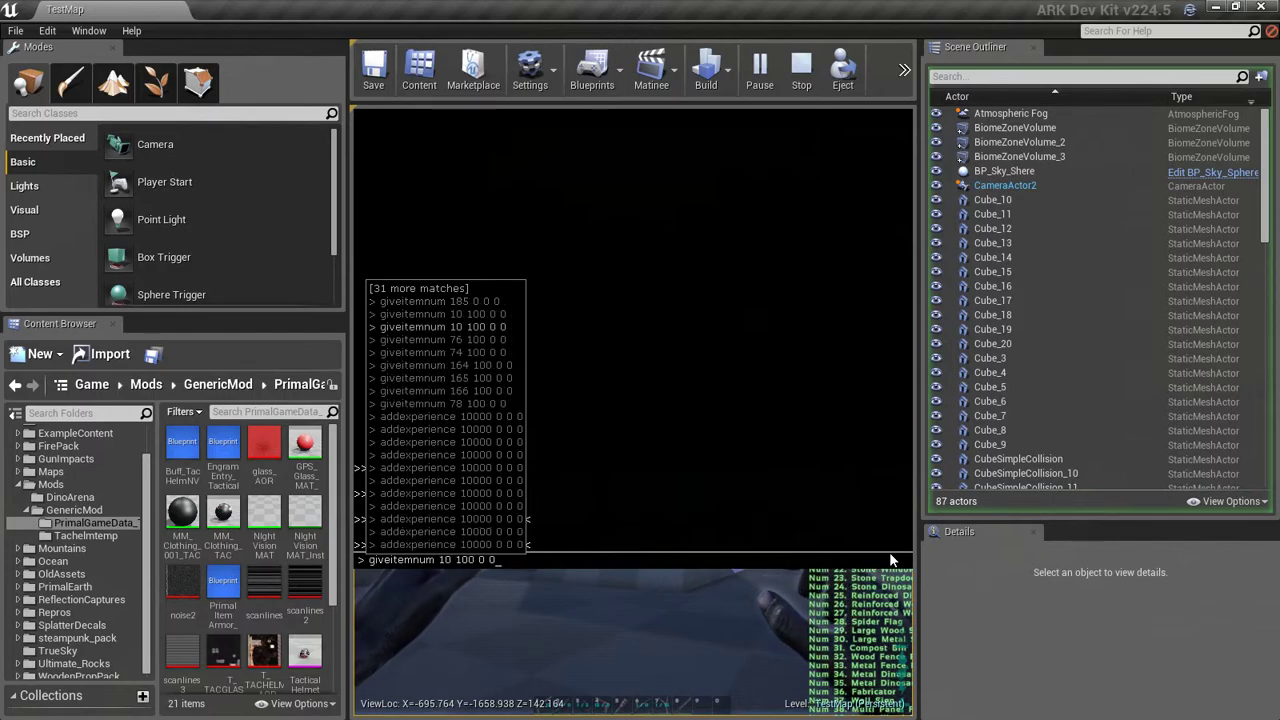
pyautogui.press('Return')
# Give the player 100 of item 74 by running giveitemnum 74 100 0 0 in the console.
pyautogui.press('Up')
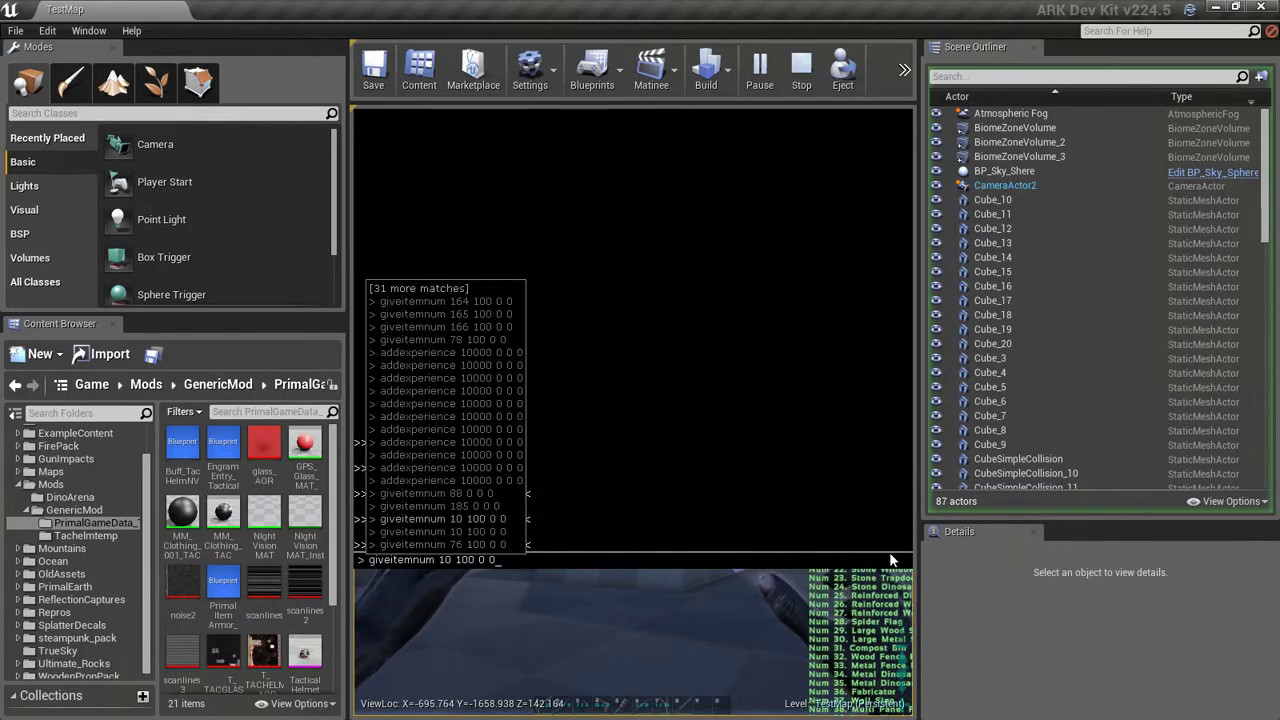
pyautogui.press('Up')
pyautogui.press('Up')
pyautogui.press('Up')
pyautogui.press('Up')
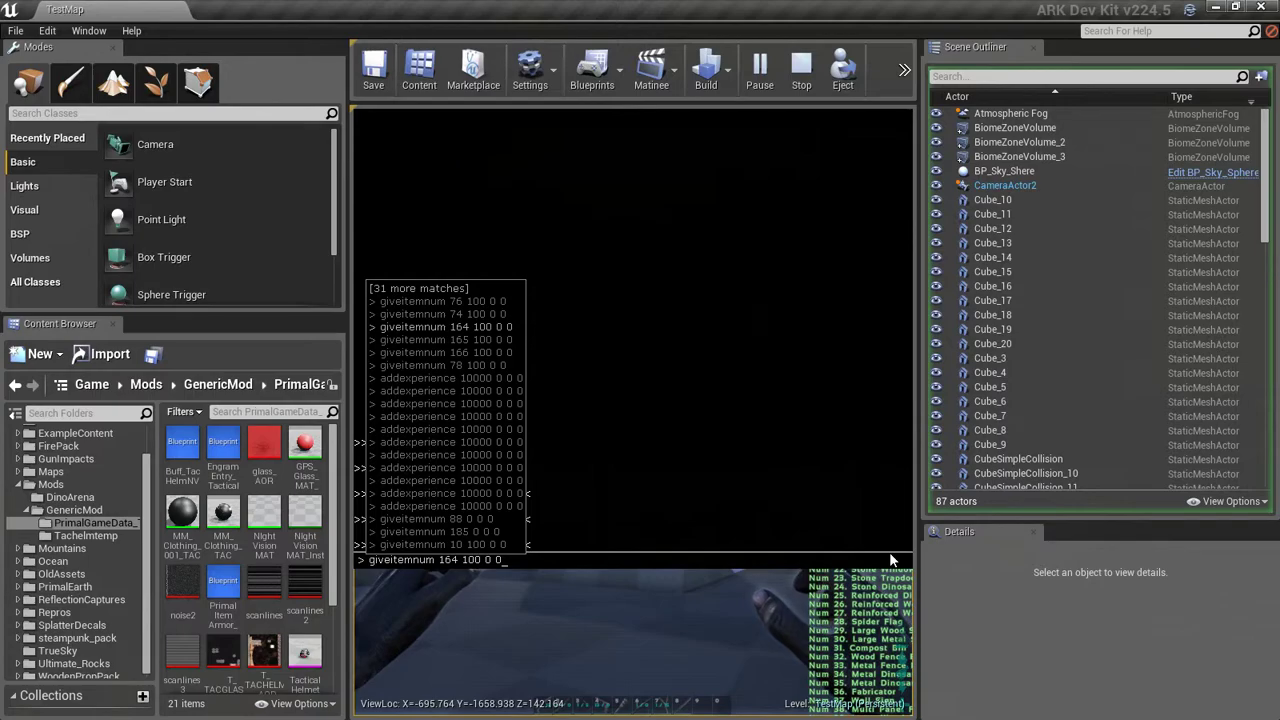
pyautogui.press('Up')
pyautogui.press('Return')
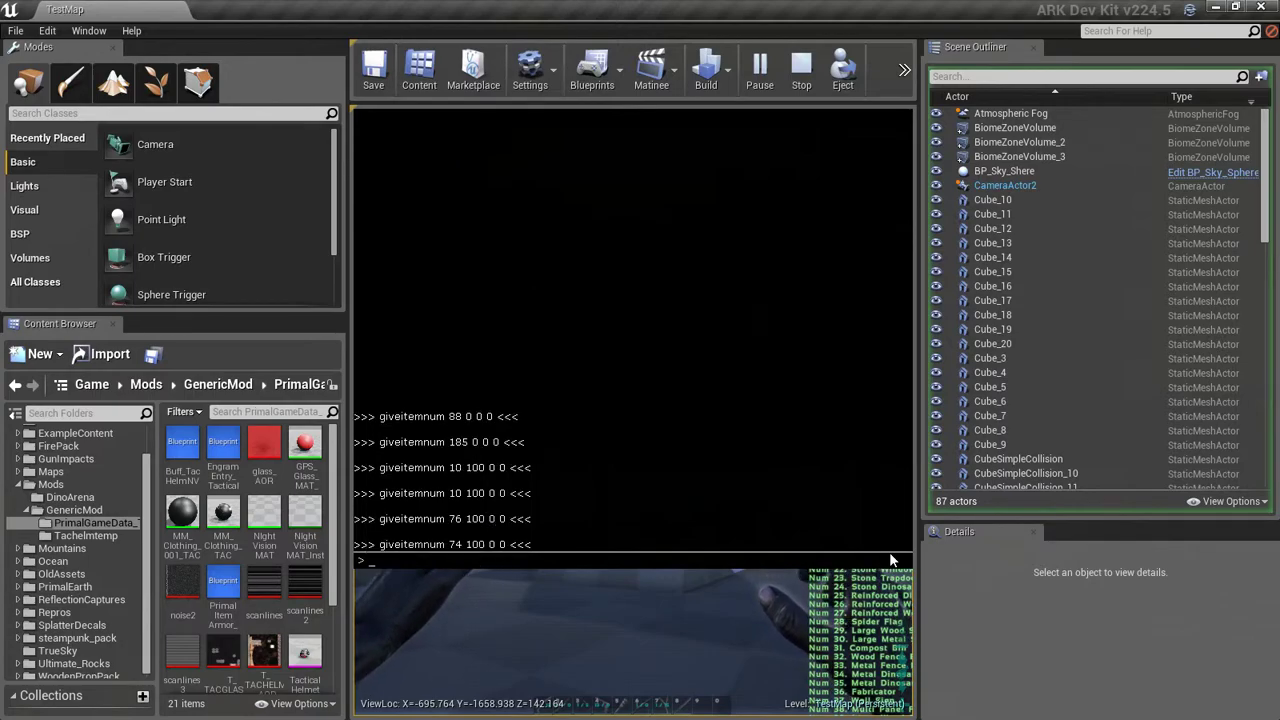
# Give the player 100 of item 164 by running giveitemnum 164 100 0 0 in the console.
pyautogui.press('Up')
pyautogui.press('Up')
pyautogui.press('Up')
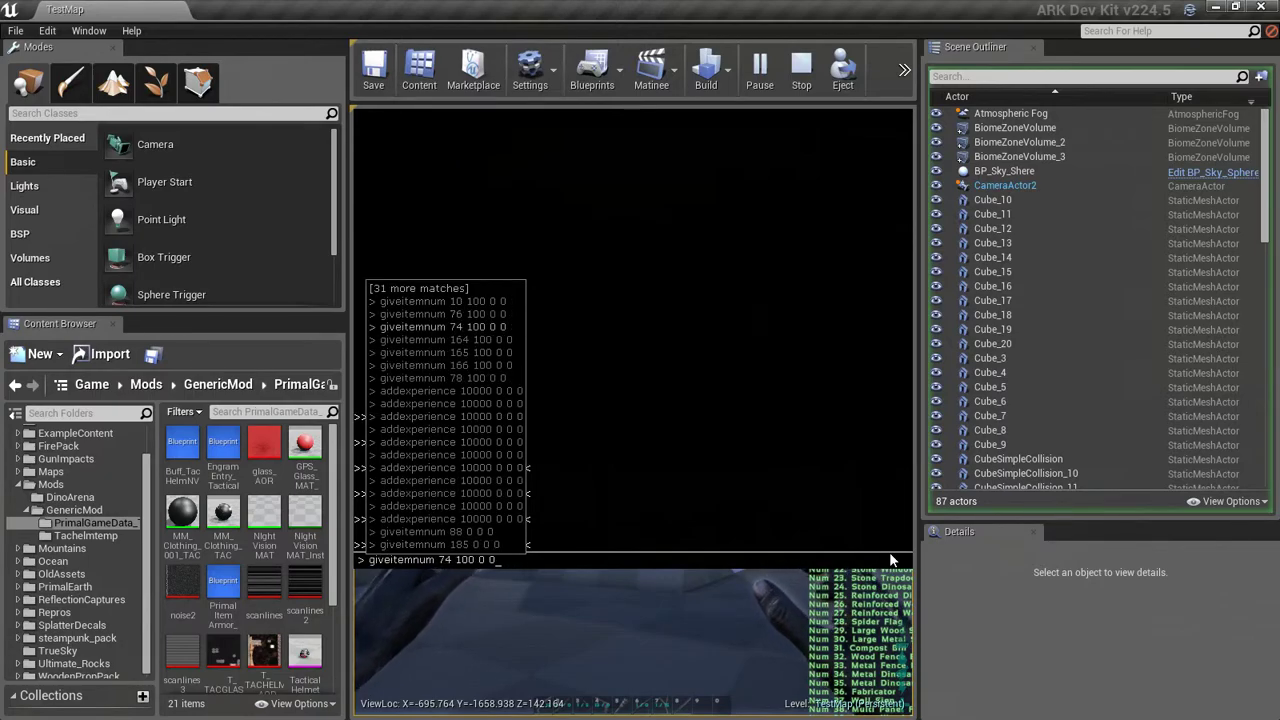
pyautogui.press('Return')
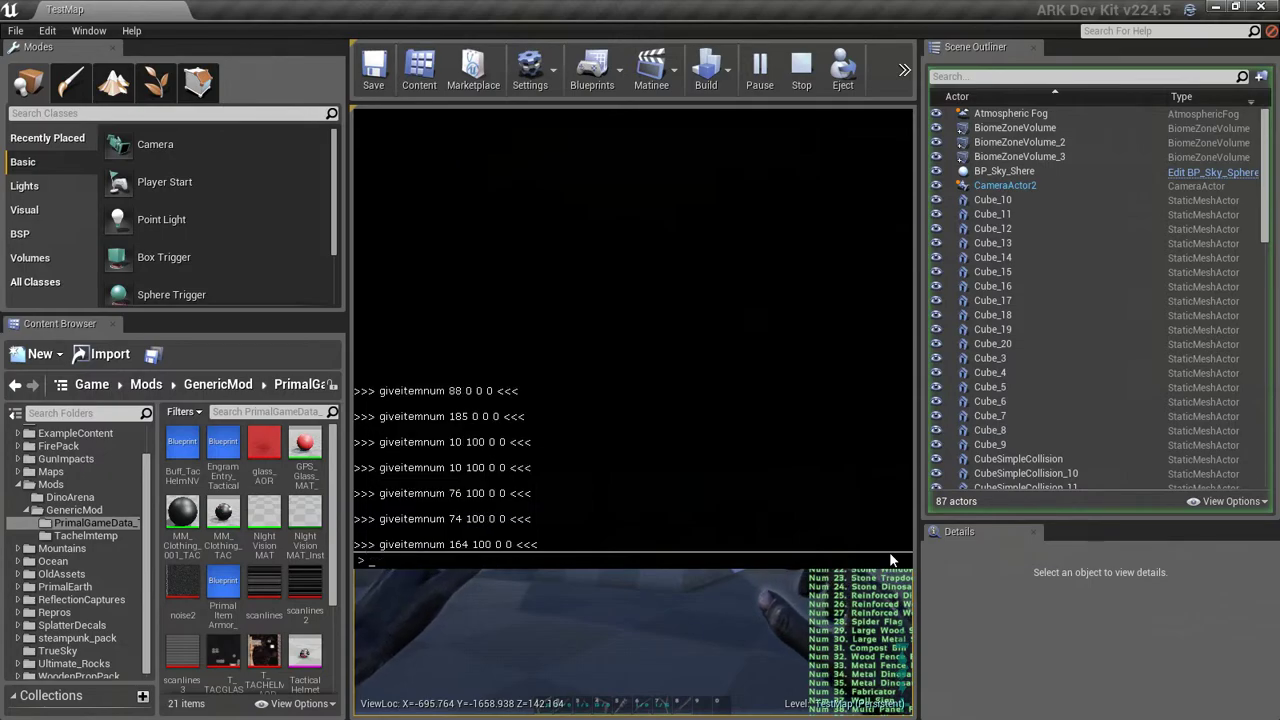
# Give the player 100 of item 165 by running giveitemnum 165 100 0 0 in the console.
pyautogui.press('Up')
pyautogui.press('Up')
pyautogui.press('Up')
pyautogui.press('Up')
pyautogui.press('Up')
pyautogui.press('Up')
pyautogui.press('Up')
pyautogui.press('Up')
pyautogui.press('Up')
pyautogui.press('Up')
pyautogui.press('Up')
pyautogui.press('Up')
pyautogui.press('Up')
pyautogui.press('Up')
pyautogui.press('Up')
pyautogui.press('Up')
pyautogui.press('Up')
pyautogui.press('Up')
pyautogui.press('Up')
pyautogui.press('Up')
pyautogui.press('Down')
pyautogui.press('Down')
pyautogui.press('Return')
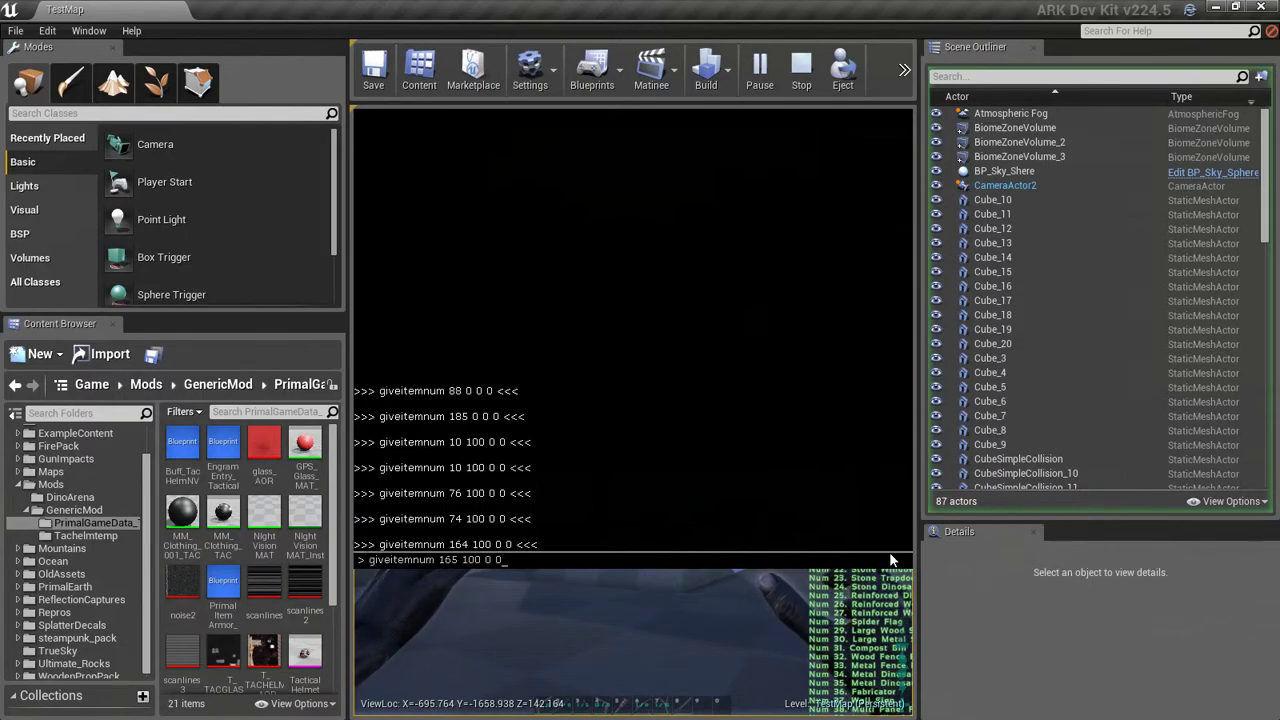
# Give the player 100 of item 166 by running giveitemnum 166 100 0 0 in the console.
pyautogui.press('Up')
pyautogui.press('Up')
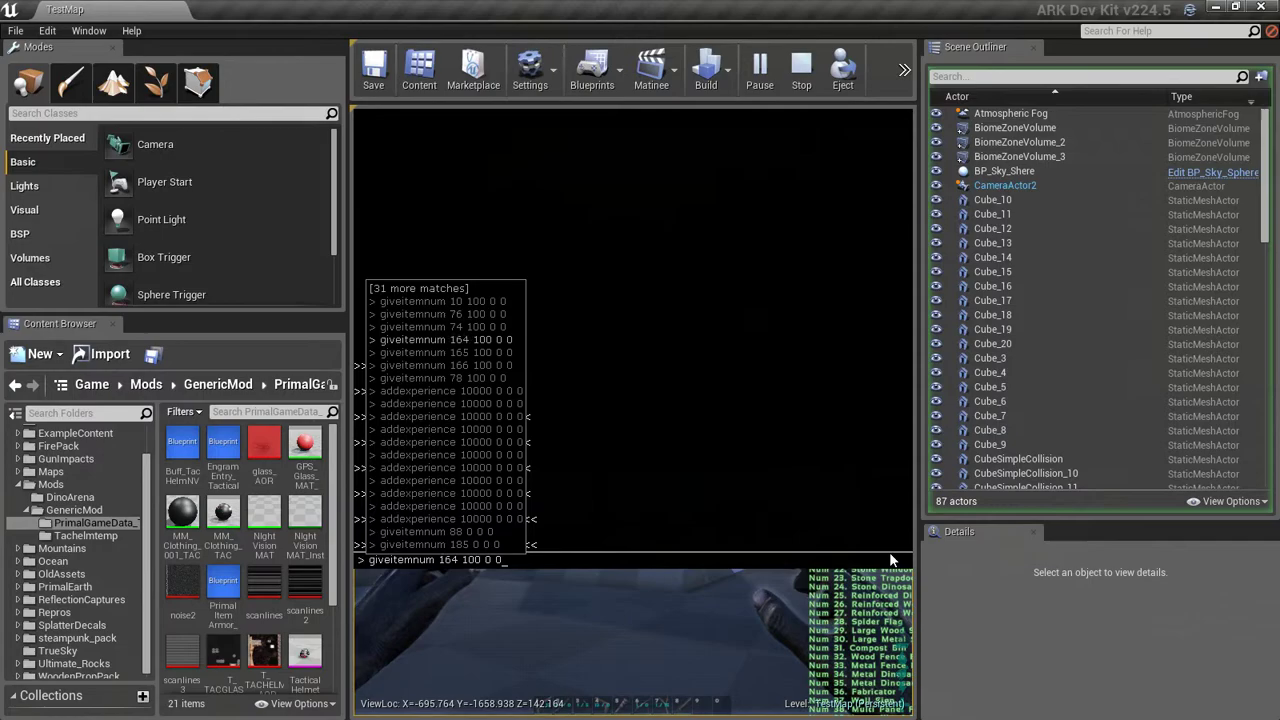
pyautogui.press('Return')
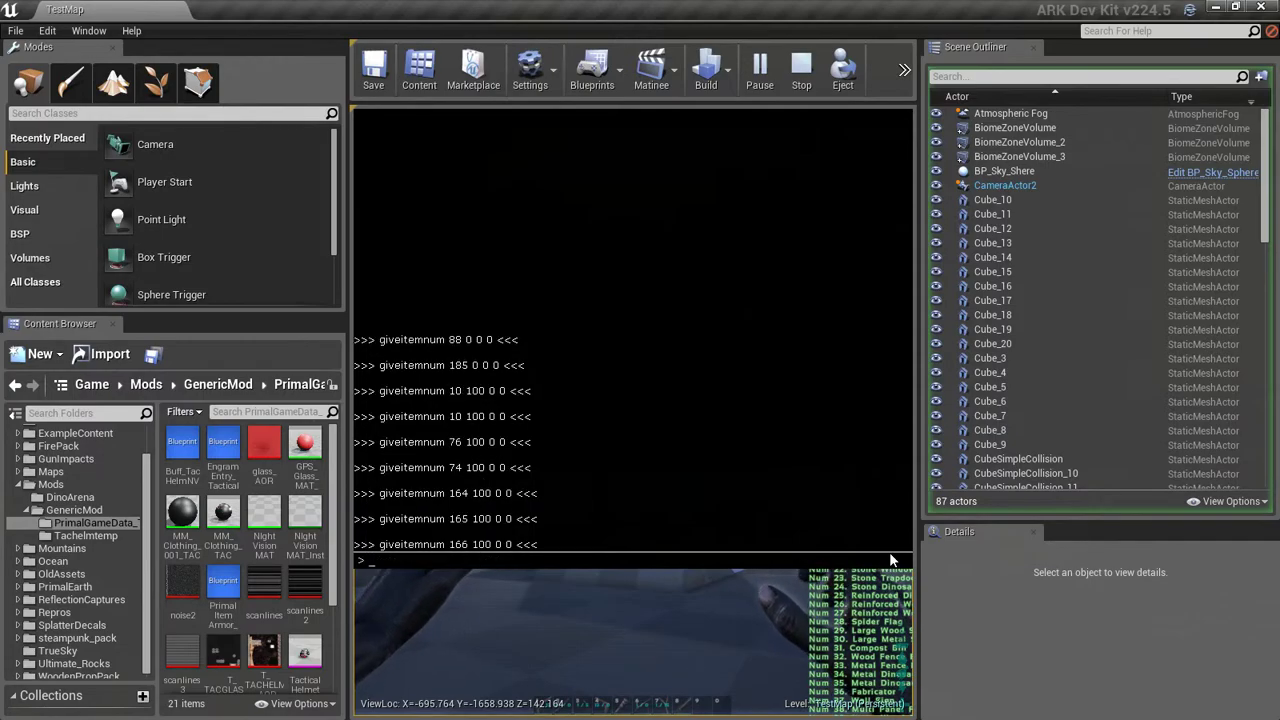
# Give the player 100 of item 78 by running giveitemnum 78 100 0 0 in the console.
pyautogui.press('Up')
pyautogui.press('Up')
pyautogui.press('Up')
pyautogui.press('Up')
pyautogui.press('Up')
pyautogui.press('Up')
pyautogui.press('Up')
pyautogui.press('Up')
pyautogui.press('Up')
pyautogui.press('Up')
pyautogui.press('Up')
pyautogui.press('Up')
pyautogui.press('Up')
pyautogui.press('Up')
pyautogui.press('Up')
pyautogui.press('Up')
pyautogui.press('Up')
pyautogui.press('Up')
pyautogui.press('Up')
pyautogui.press('Up')
pyautogui.press('Down')
pyautogui.press('Down')
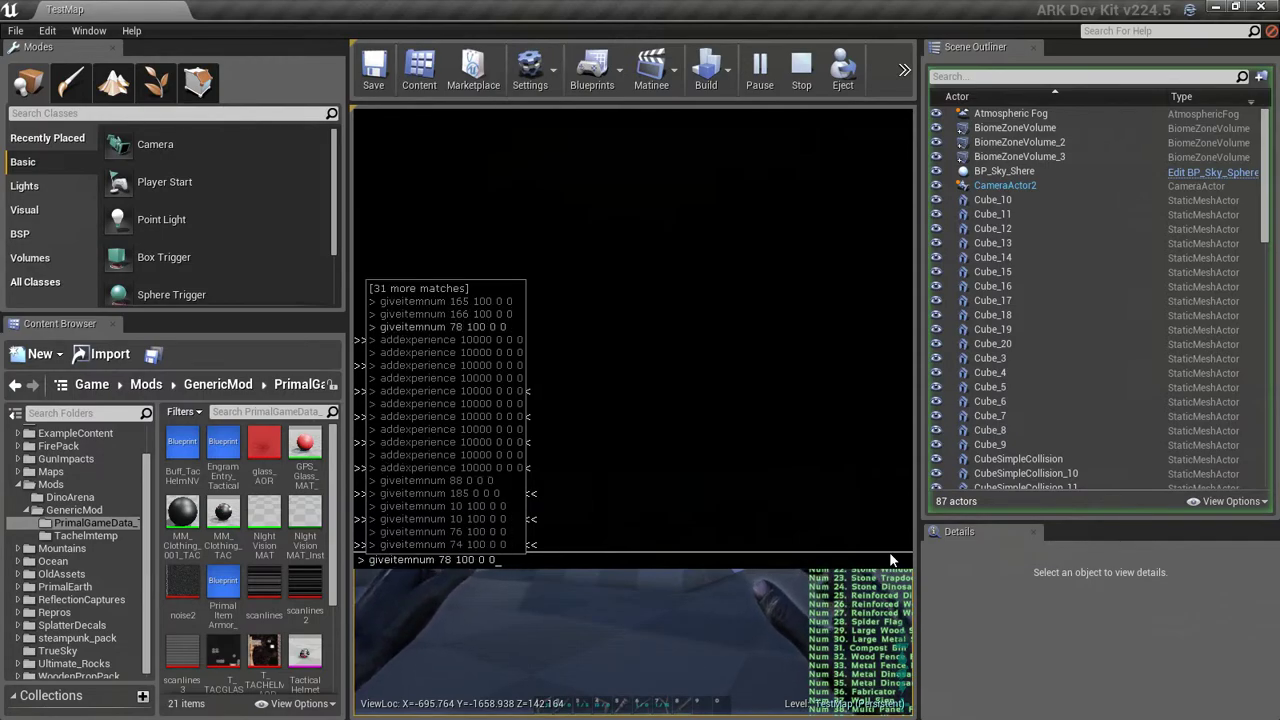
pyautogui.press('Return')
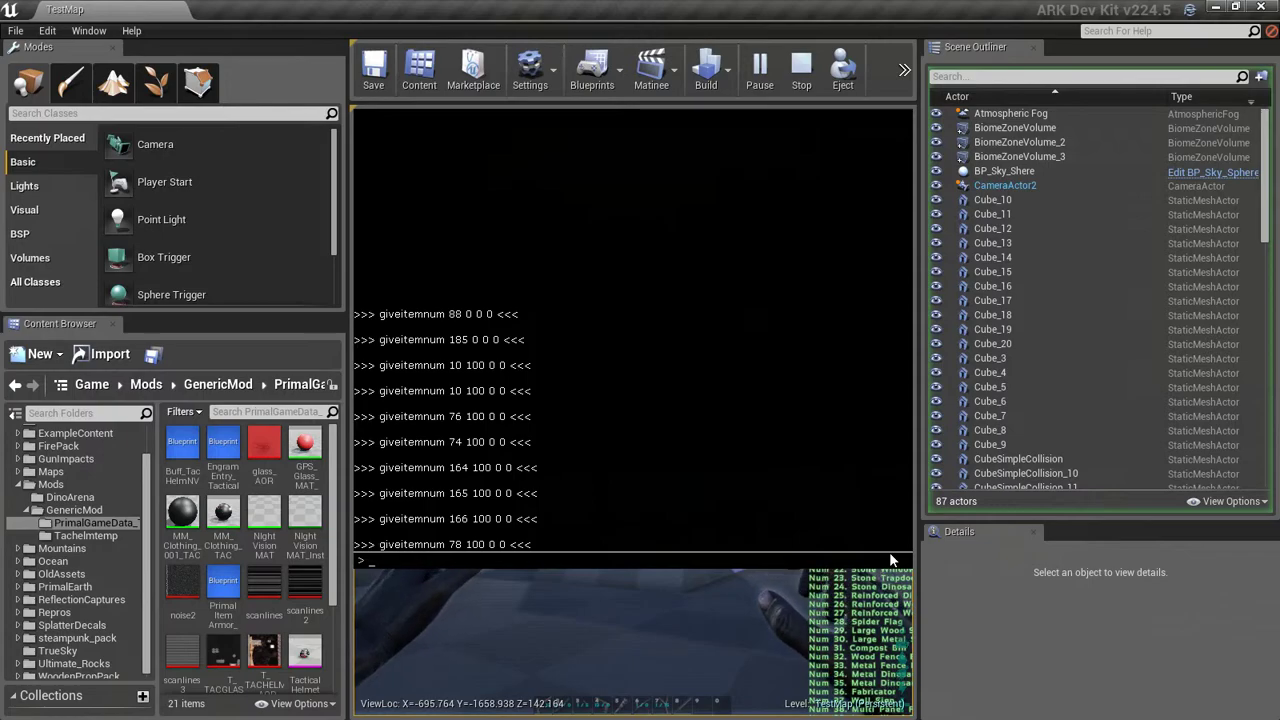
# Add 10000 experience to the player by running addexperience 10000 0 0 0 in the console.
pyautogui.press('`')
pyautogui.press('`')
pyautogui.press('`')
pyautogui.press('Up')
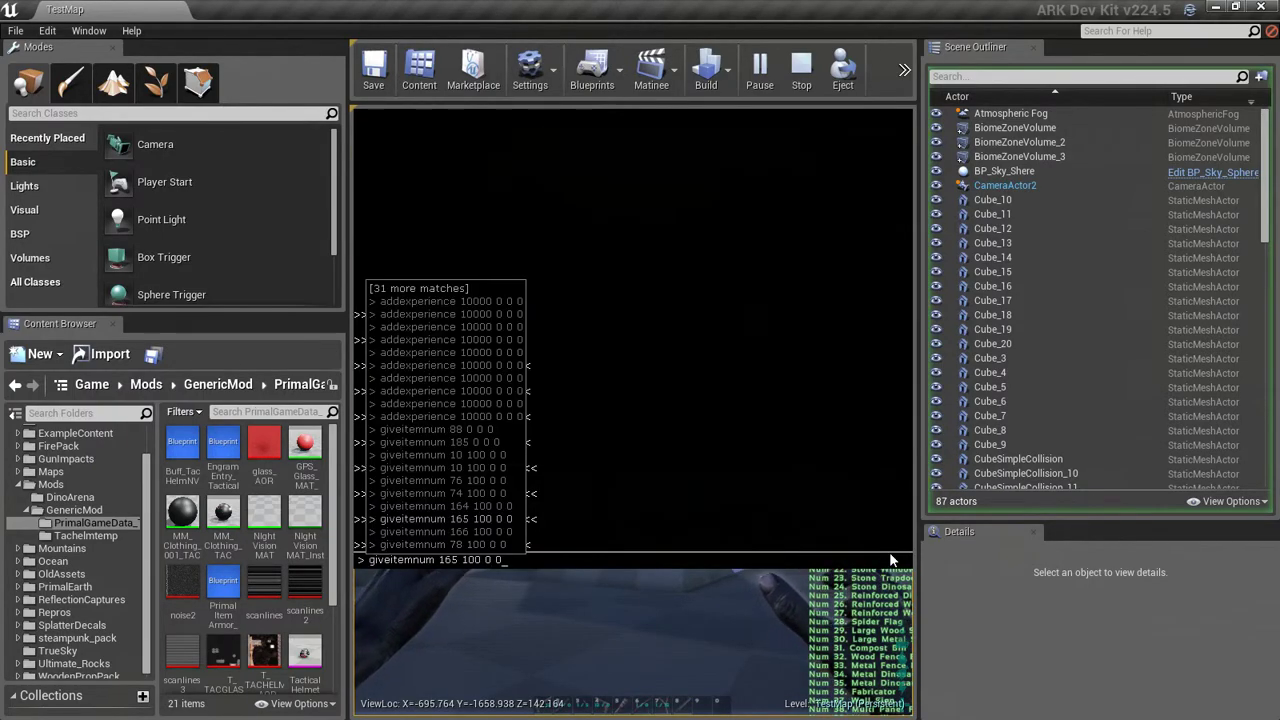
pyautogui.press('Return')
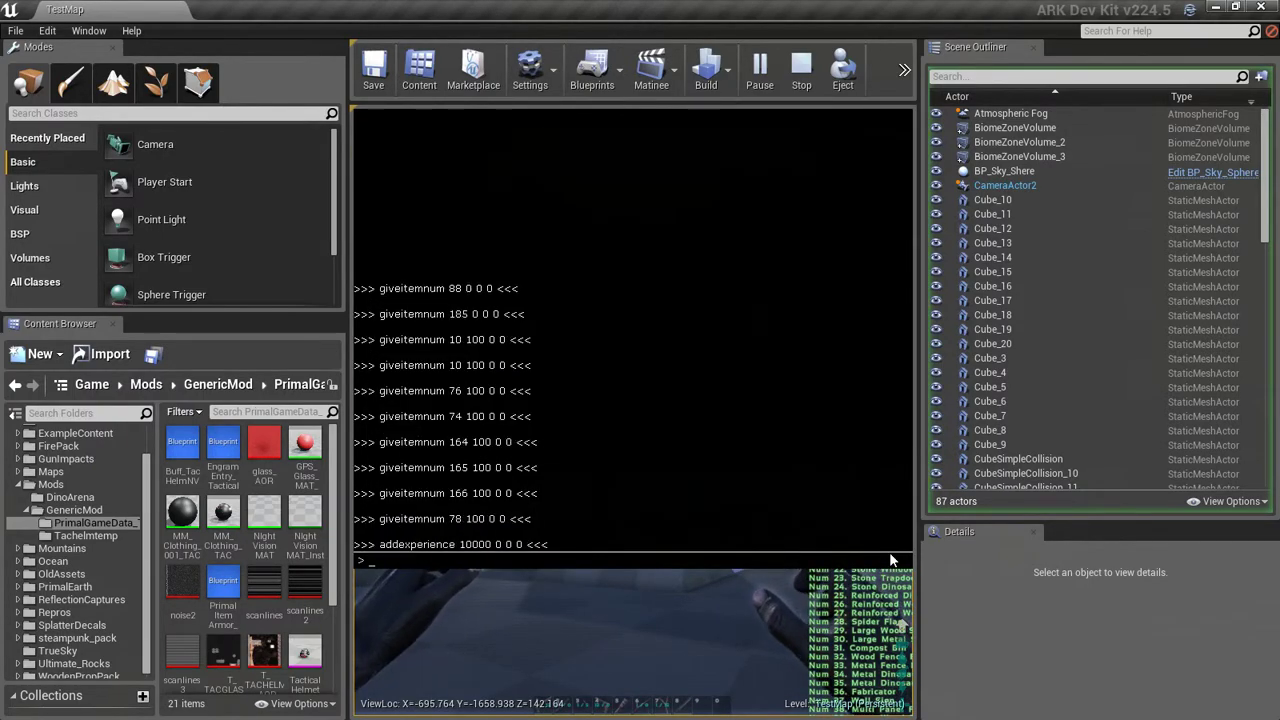
# Run addexperience 10000 0 0 0 from the console history several more times to give the player further experience.
pyautogui.press('`')
pyautogui.press('`')
pyautogui.press('Up')
pyautogui.press('Up')
pyautogui.press('Up')
pyautogui.press('Up')
pyautogui.press('Up')
pyautogui.press('Up')
pyautogui.press('Up')
pyautogui.press('Up')
pyautogui.press('Up')
pyautogui.press('Up')
pyautogui.press('Up')
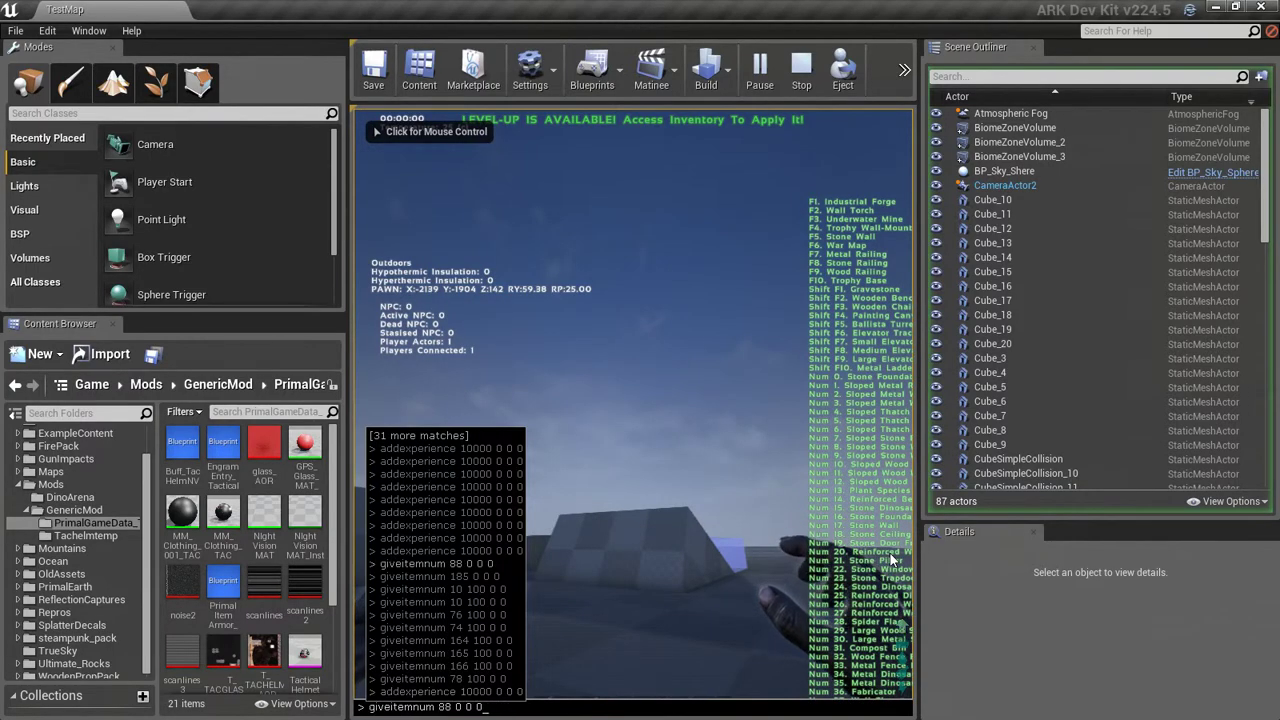
pyautogui.press('Up')
pyautogui.press('Up')
pyautogui.press('Return')
pyautogui.press('`')
pyautogui.press('Up')
pyautogui.press('Return')
pyautogui.press('`')
pyautogui.press('Up')
pyautogui.press('Return')
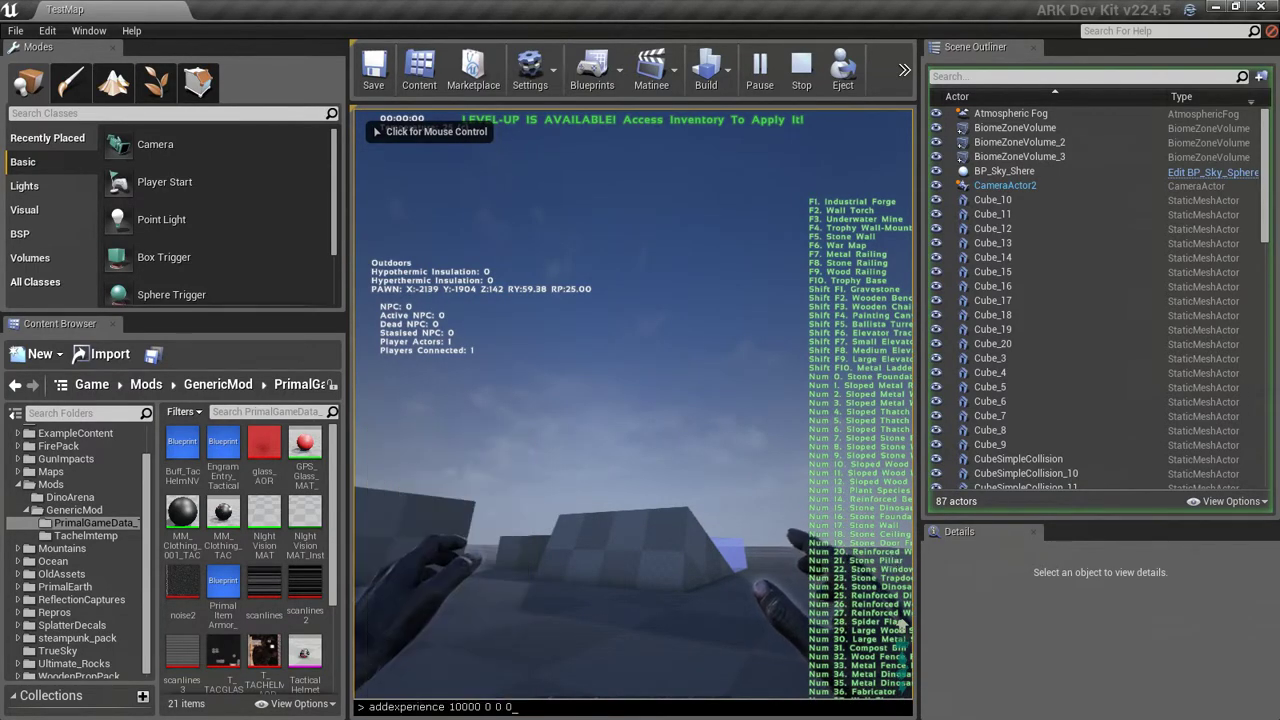
pyautogui.press('Return')
pyautogui.press('`')
pyautogui.press('Up')
pyautogui.press('Return')
pyautogui.press('`')
pyautogui.press('Up')
pyautogui.press('Return')
pyautogui.press('`')
pyautogui.press('Up')
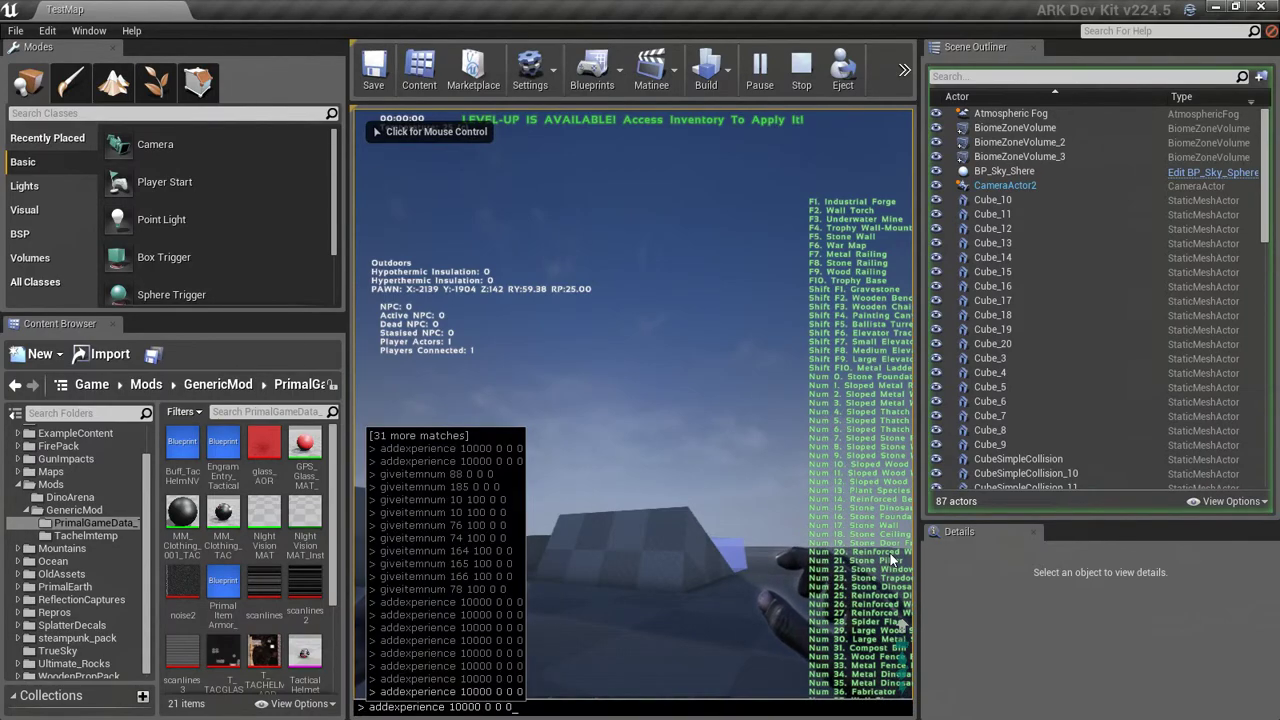
pyautogui.press('Return')
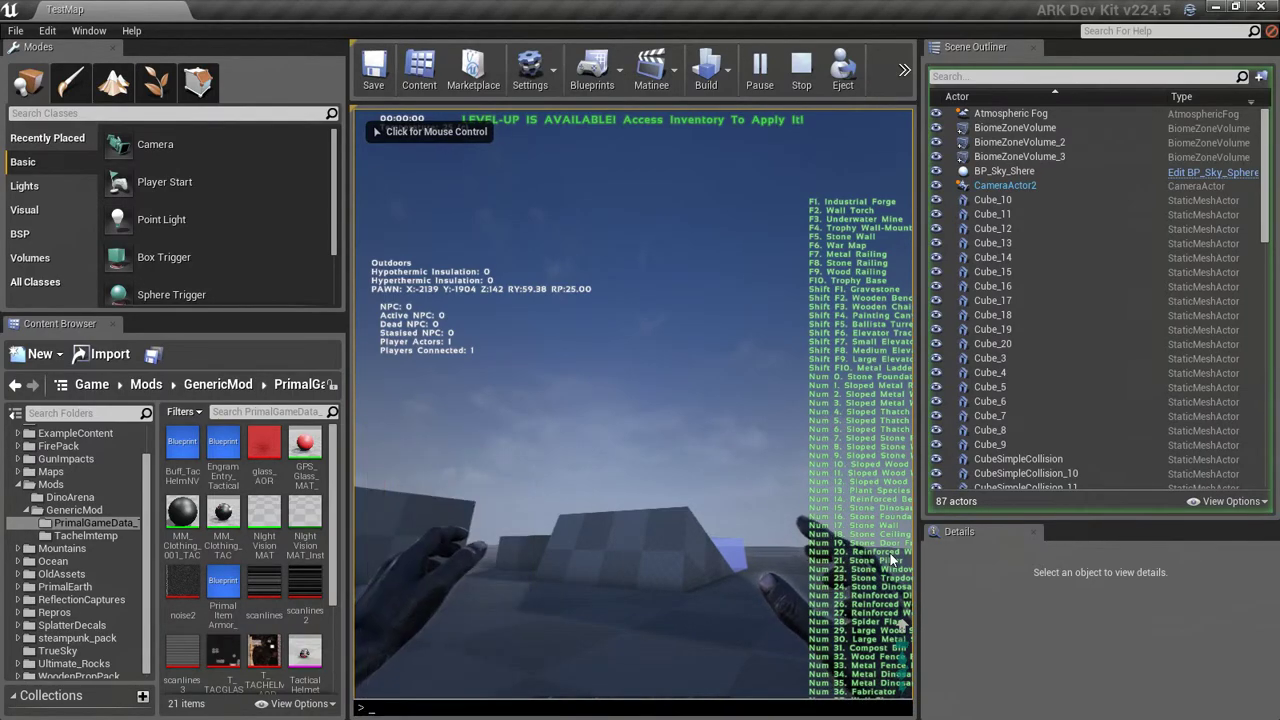
# Select the Wooden Foundation in the player's inventory and place it on the ground in front of the player.
pyautogui.click(890, 555)
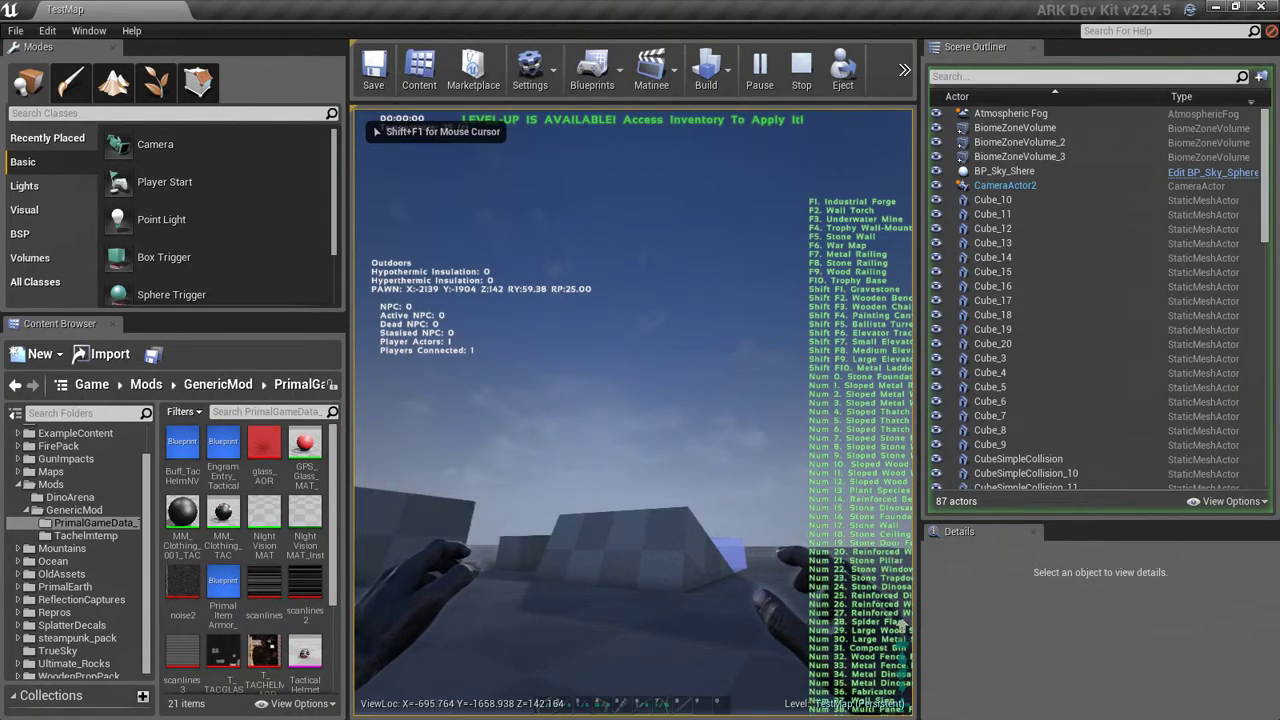
pyautogui.press('i')
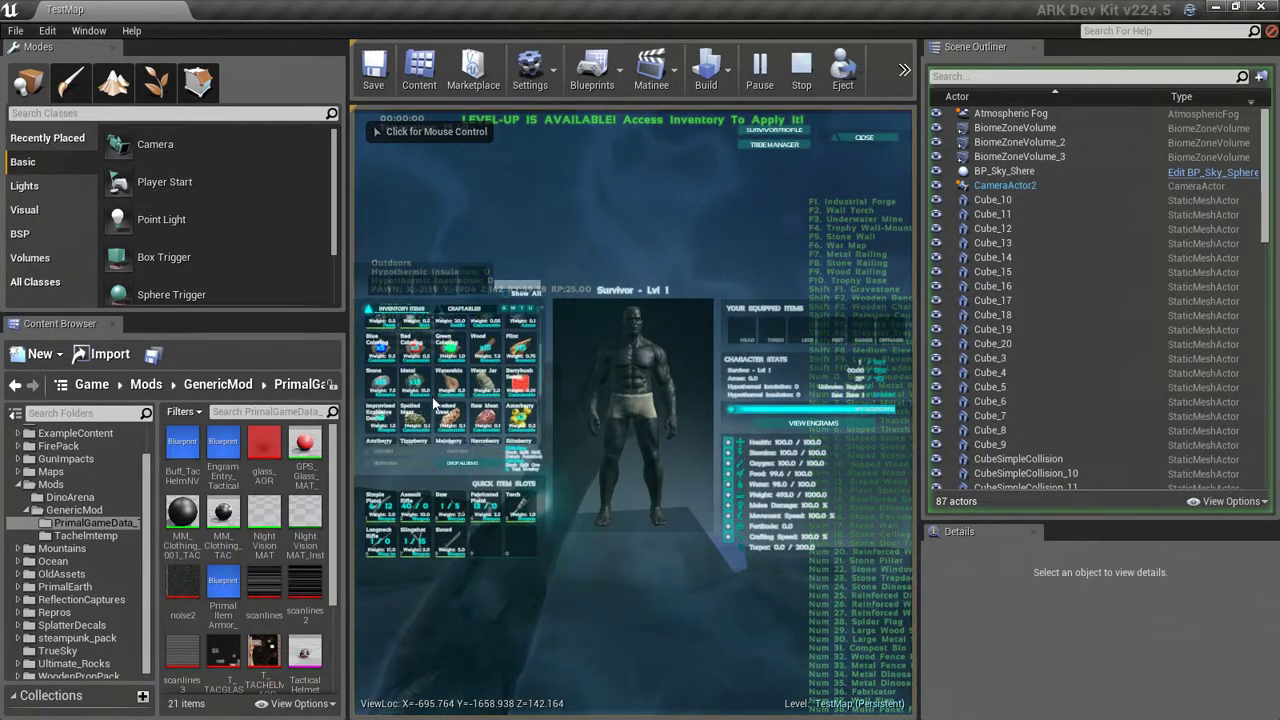
pyautogui.scroll(-5, 434, 402)
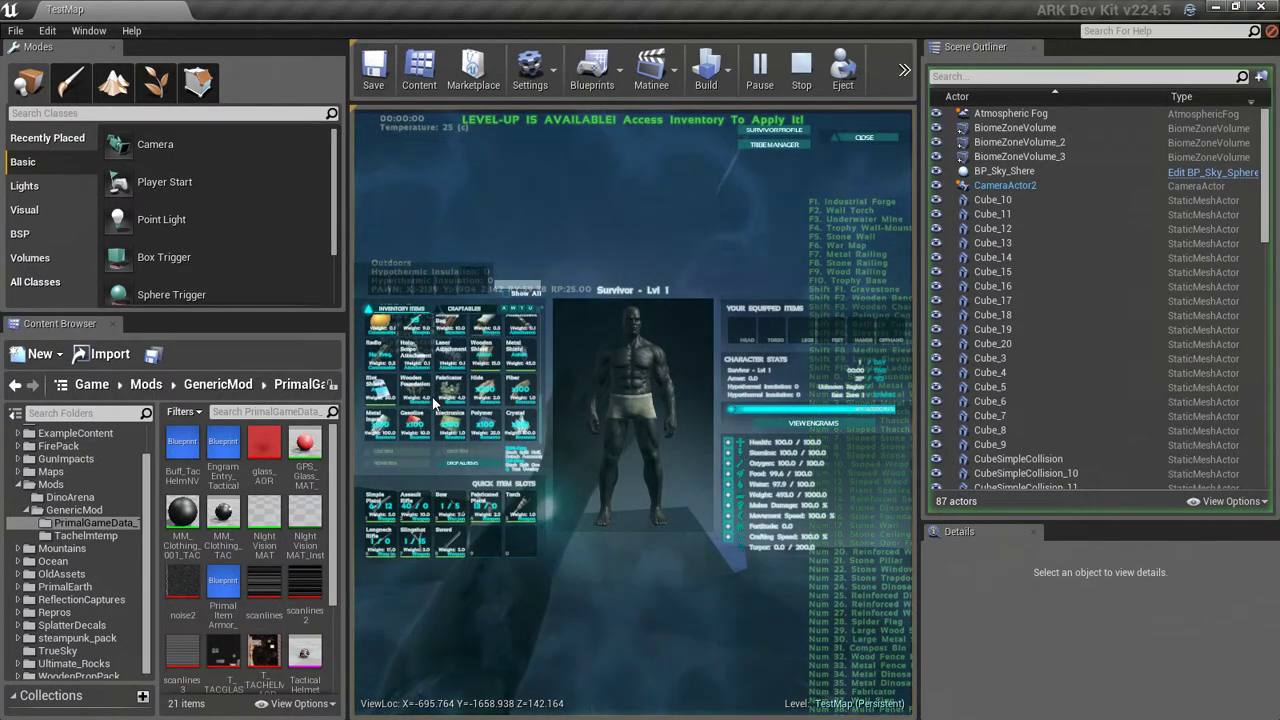
pyautogui.click(390, 449)
pyautogui.press('i')
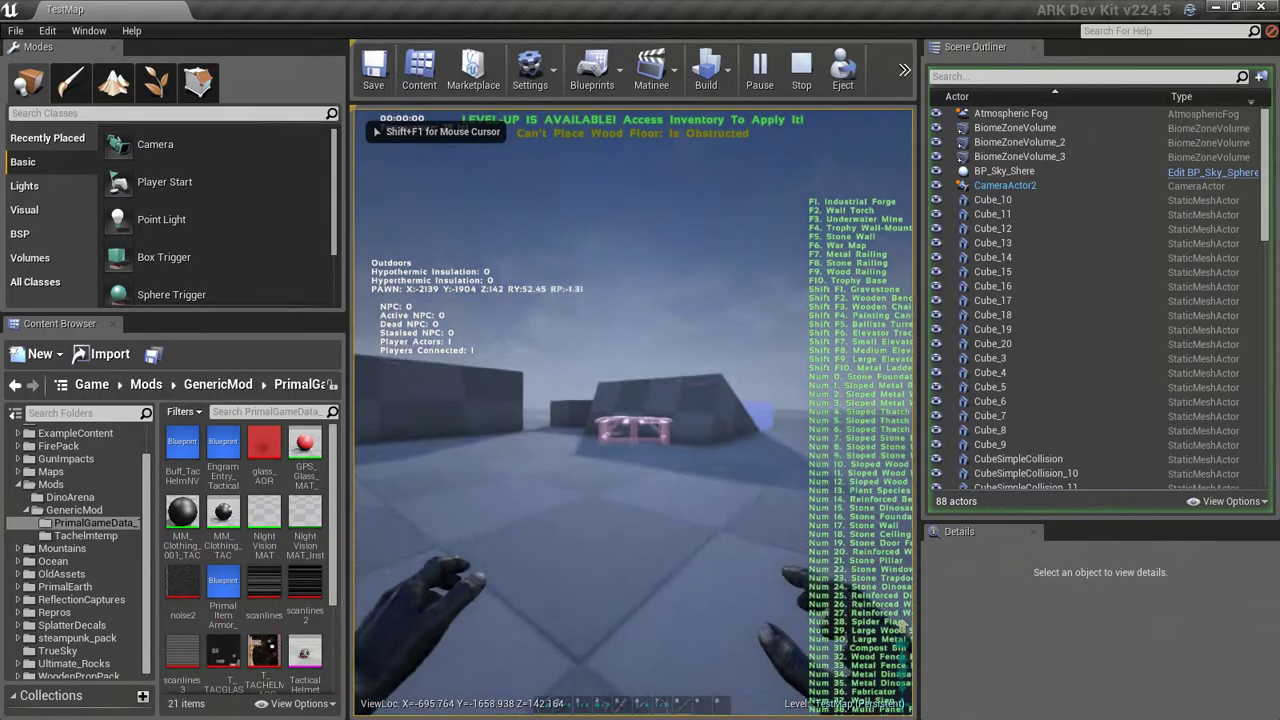
pyautogui.click(633, 412)
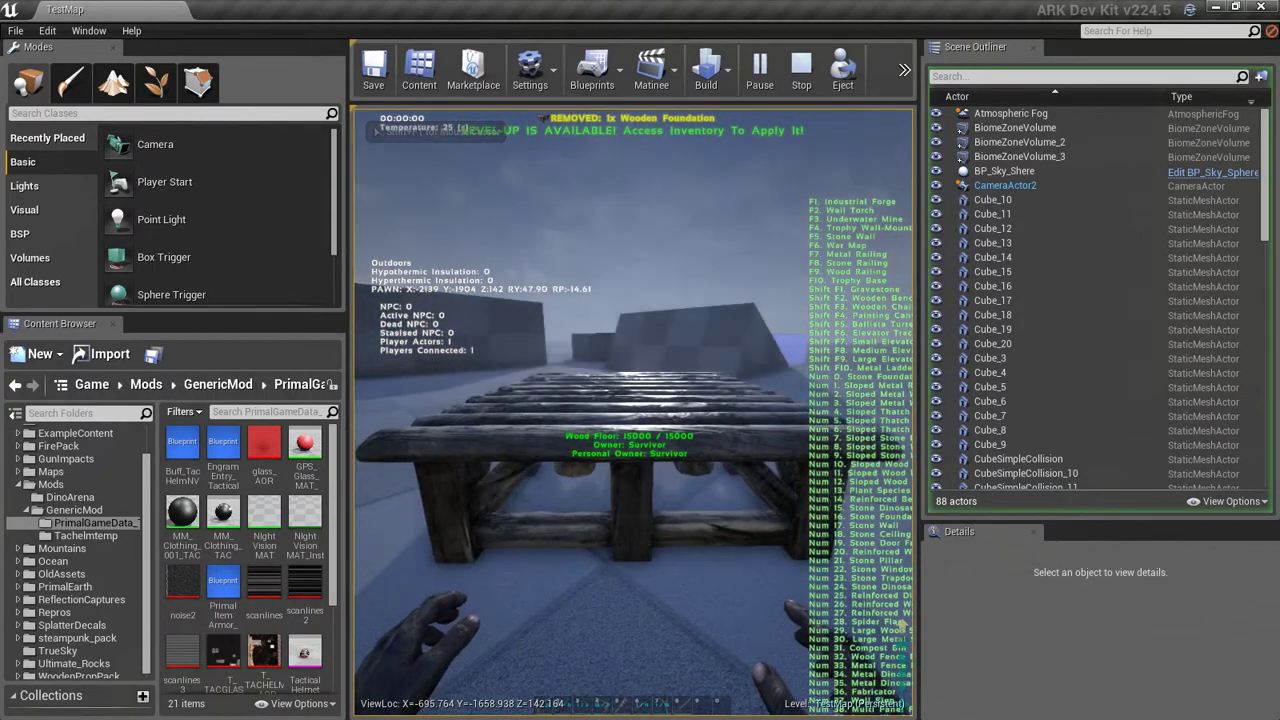
# Select the Fabricator in the player's inventory and place it on the wooden foundation.
pyautogui.press('i')
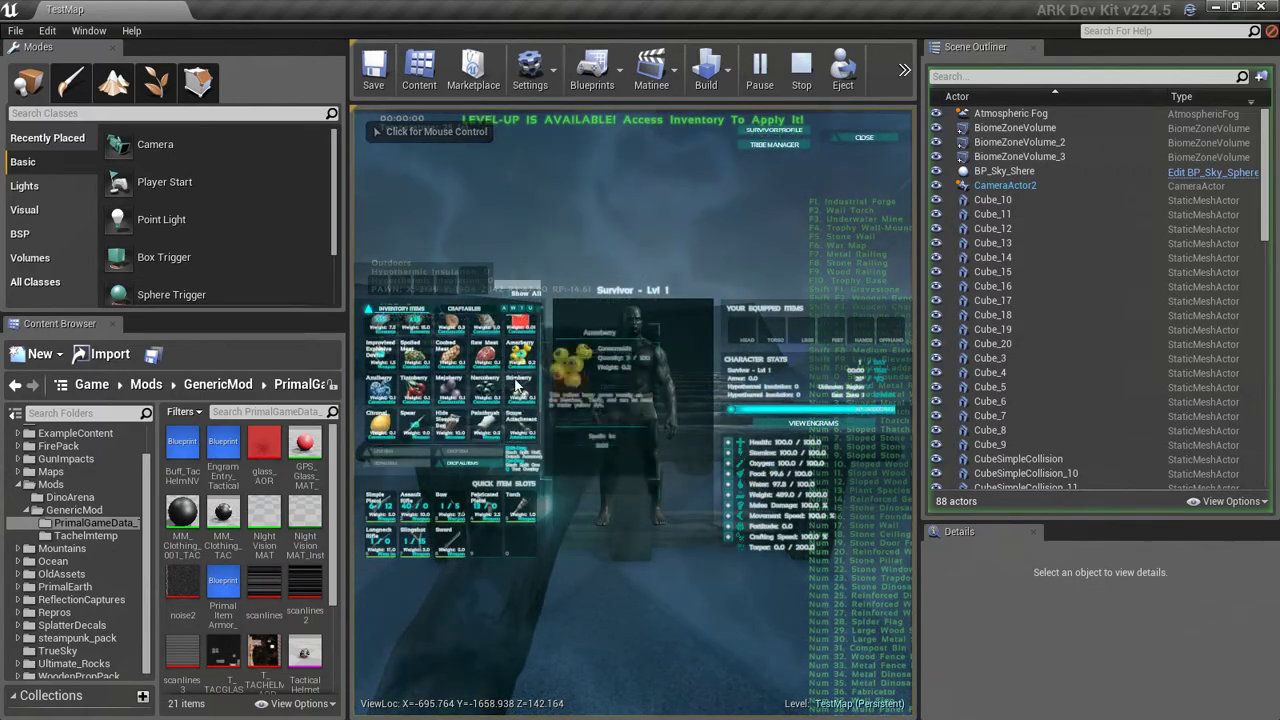
pyautogui.scroll(-5, 516, 384)
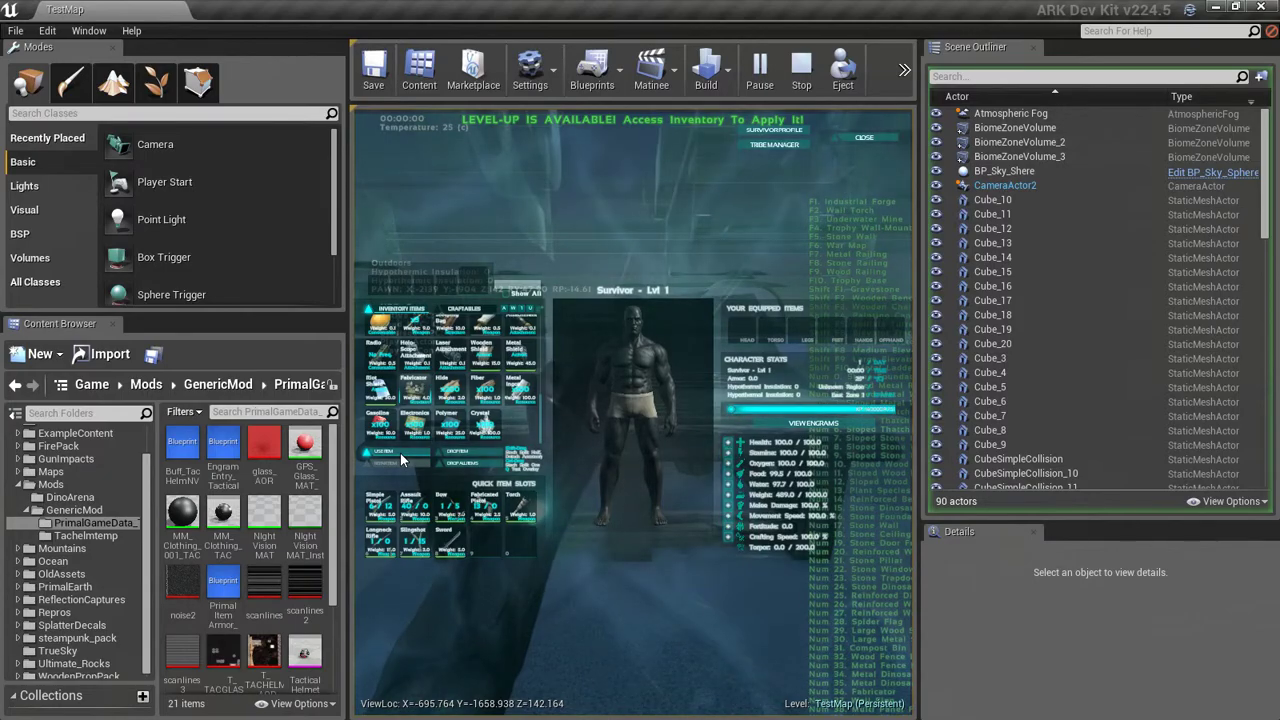
pyautogui.press('i')
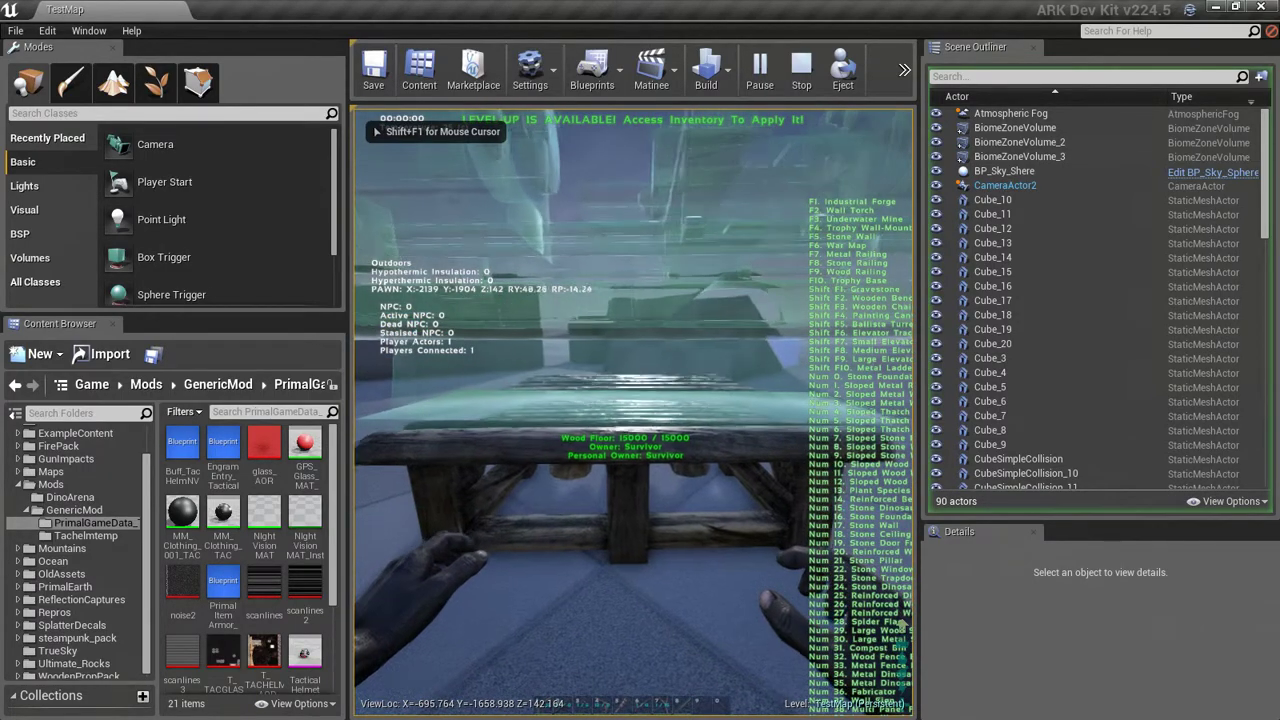
pyautogui.click(633, 412)
# Transfer the hide, fiber, metal ingots, gasoline, electronics, polymer and crystal into the Fabricator and turn it on.
pyautogui.press('w')
pyautogui.press('f')
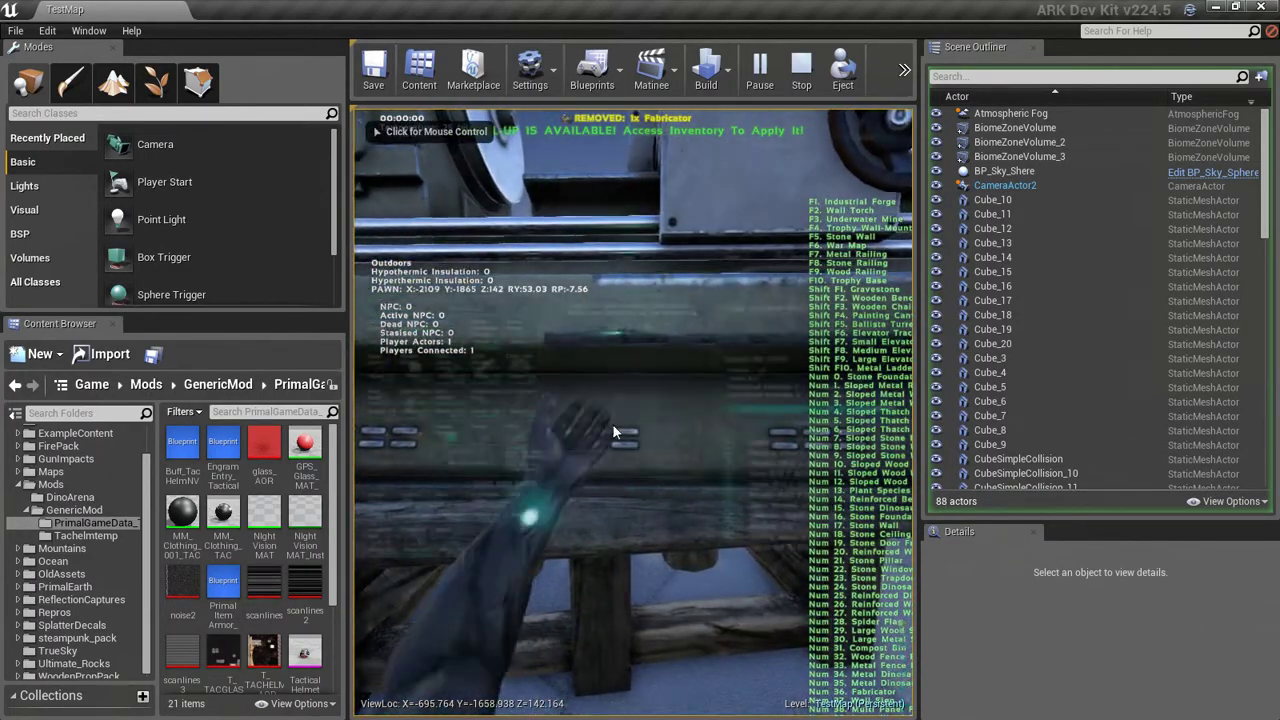
pyautogui.press('e')
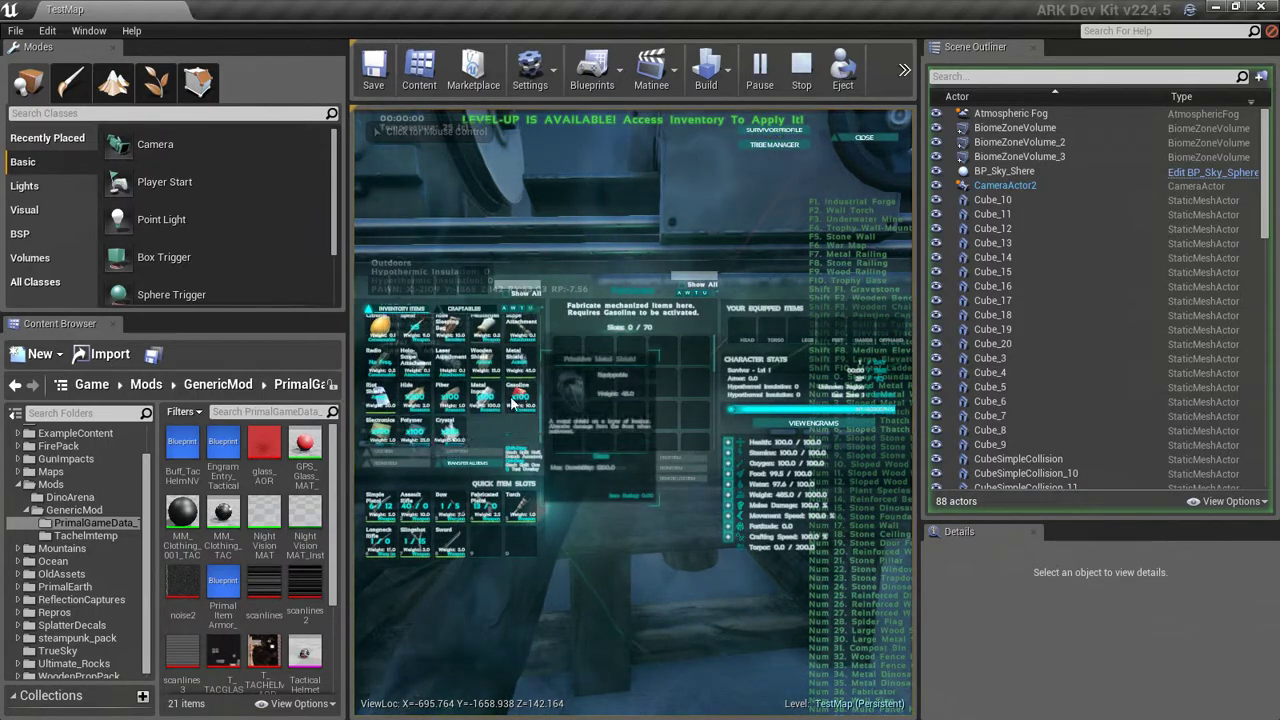
pyautogui.scroll(-1, 512, 402)
pyautogui.moveTo(414, 391); pyautogui.dragTo(582, 403)
pyautogui.moveTo(414, 393); pyautogui.dragTo(593, 412)
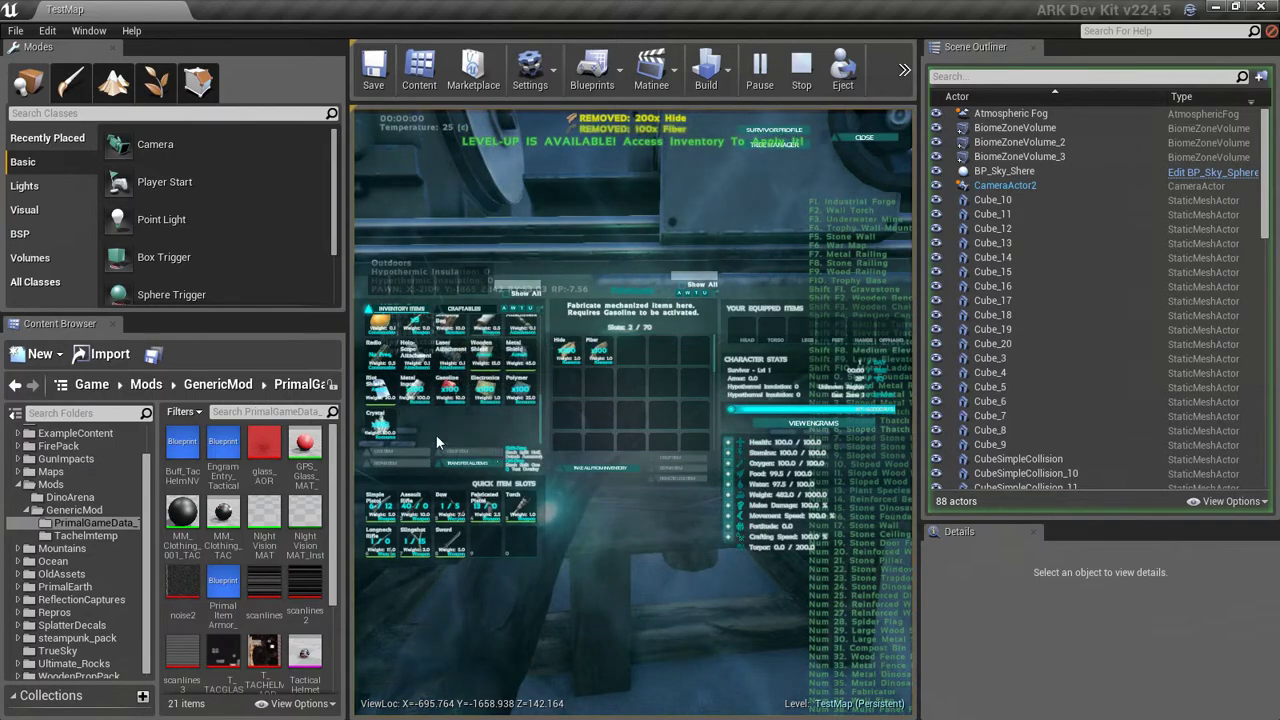
pyautogui.moveTo(414, 391); pyautogui.dragTo(620, 395)
pyautogui.moveTo(415, 424); pyautogui.dragTo(618, 408)
pyautogui.moveTo(415, 426); pyautogui.dragTo(592, 430)
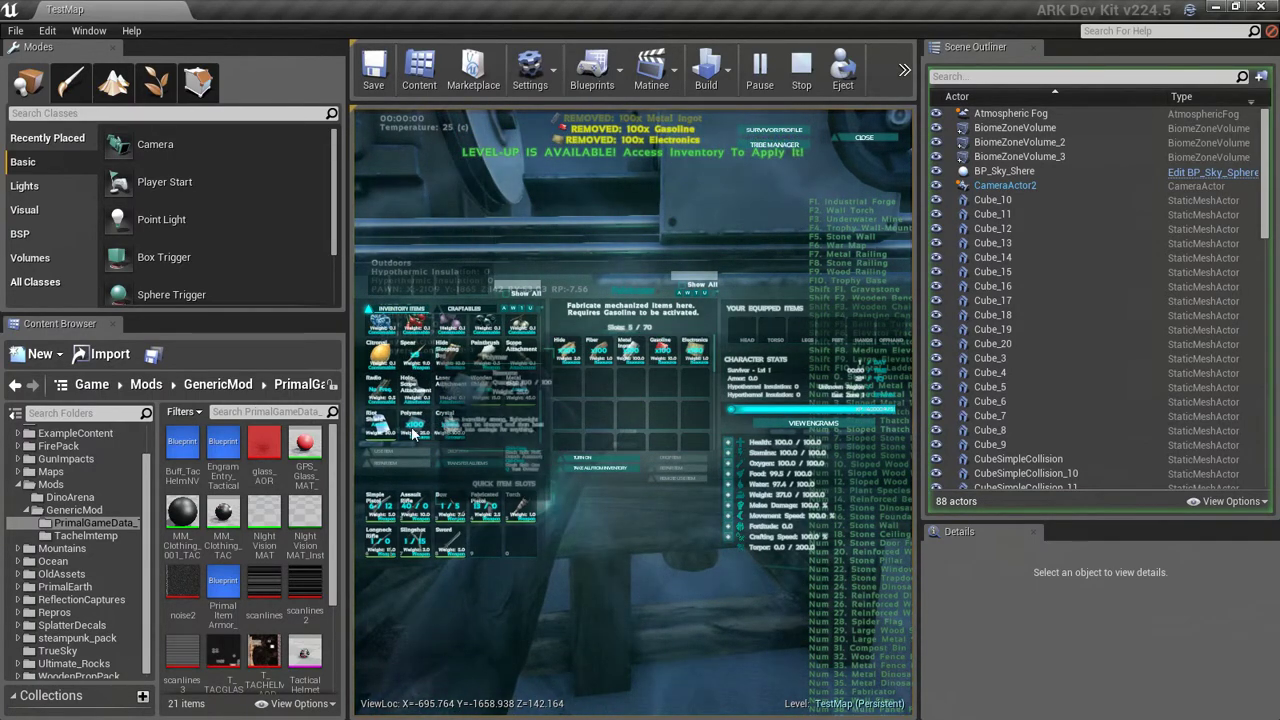
pyautogui.moveTo(413, 432); pyautogui.dragTo(604, 405)
pyautogui.moveTo(447, 425); pyautogui.dragTo(622, 408)
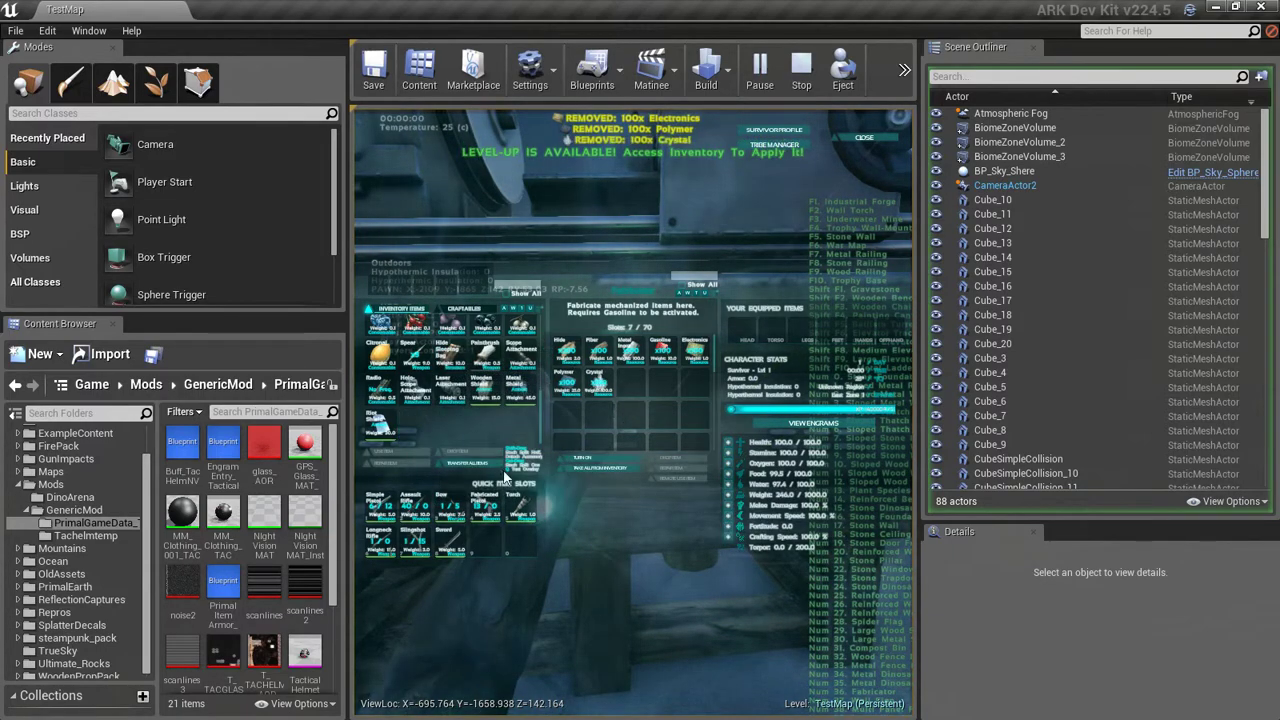
pyautogui.click(582, 456)
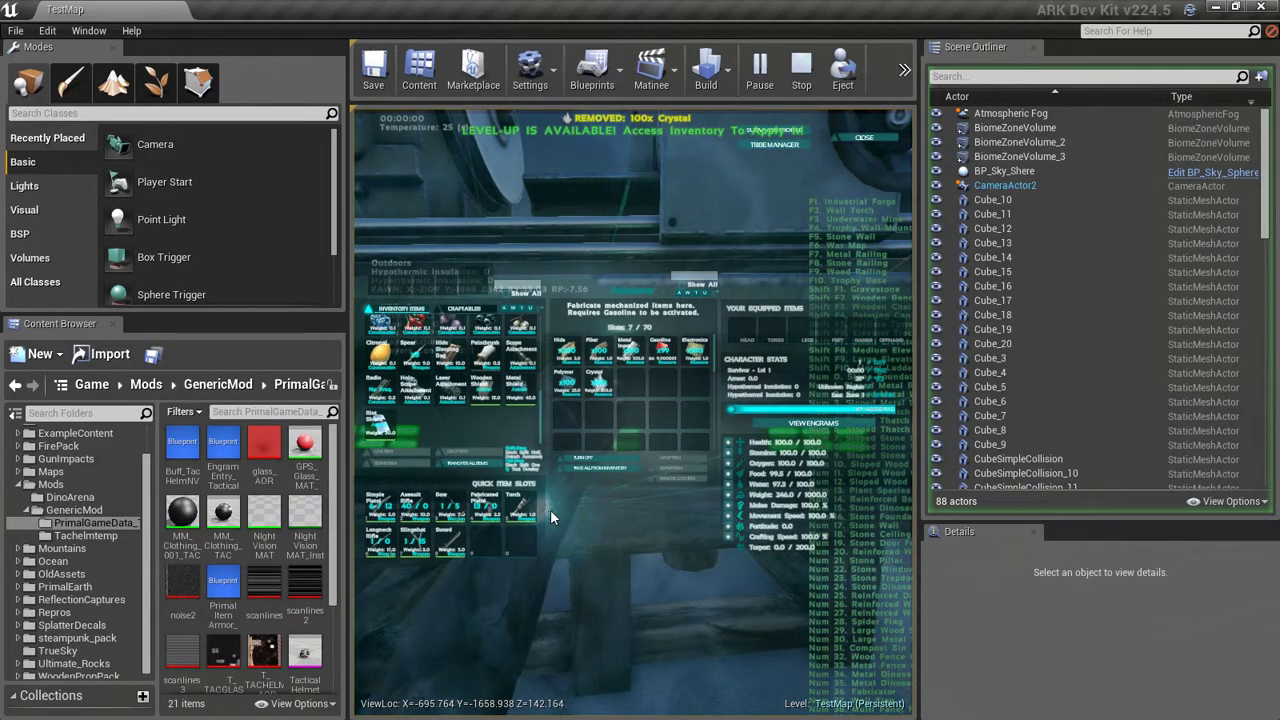
# Spend the first available level-ups on the survivor's Movement Speed stat.
pyautogui.click(728, 518)
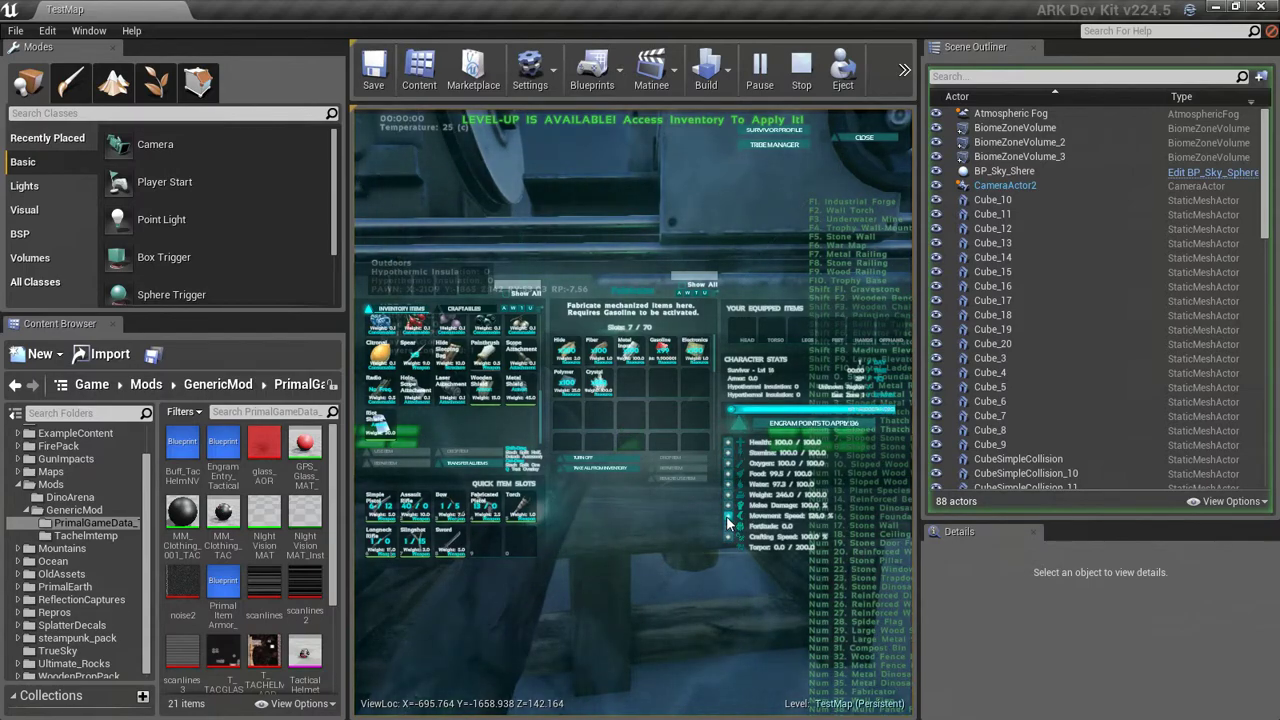
pyautogui.click(727, 517)
pyautogui.click(727, 517)
pyautogui.click(727, 517)
pyautogui.click(727, 517)
# Spend all remaining level-ups on the survivor's Fortitude stat.
pyautogui.click(726, 526)
pyautogui.click(726, 526)
pyautogui.click(726, 526)
pyautogui.click(726, 526)
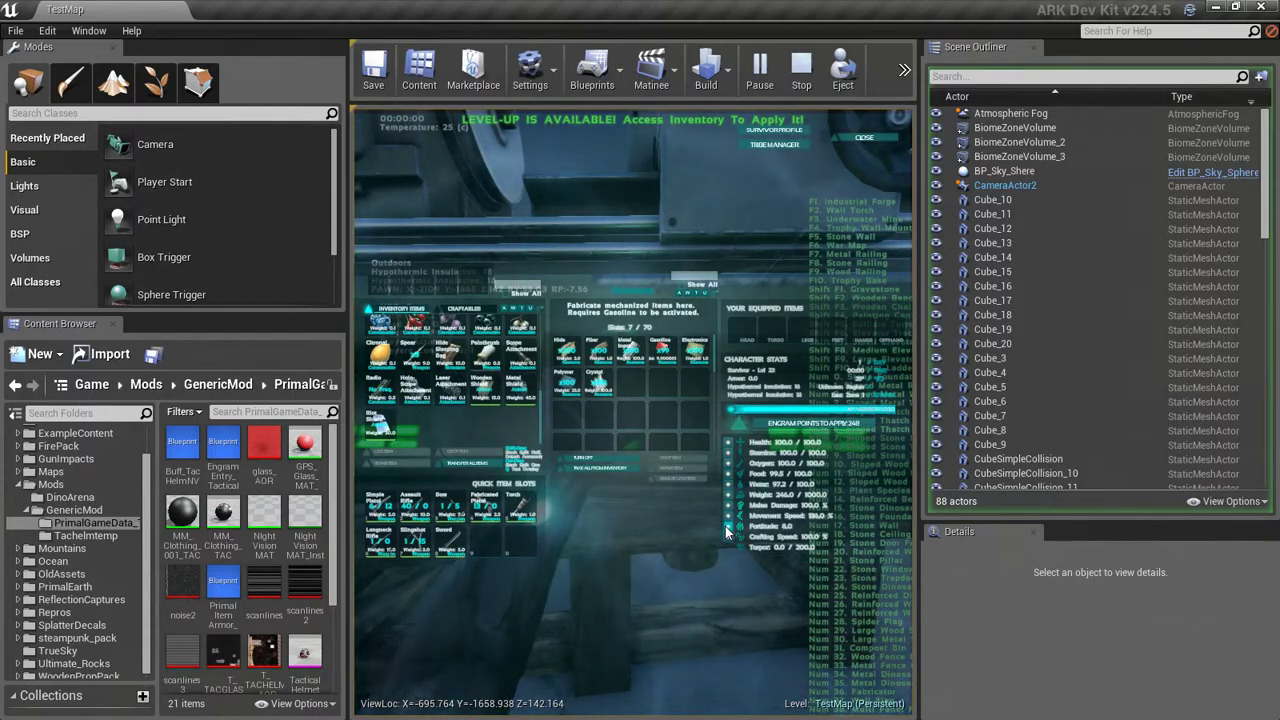
pyautogui.click(725, 526)
pyautogui.click(725, 526)
pyautogui.click(725, 526)
pyautogui.click(725, 526)
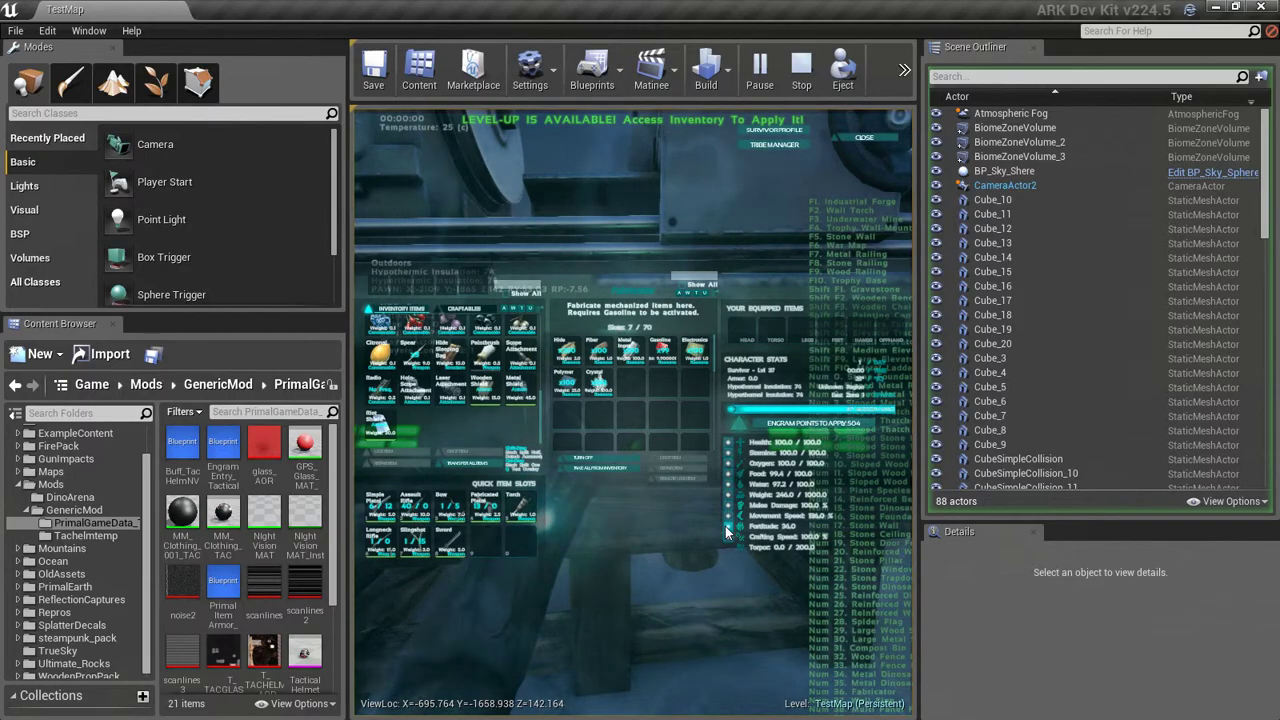
pyautogui.click(725, 526)
pyautogui.click(725, 526)
pyautogui.click(725, 526)
pyautogui.click(725, 526)
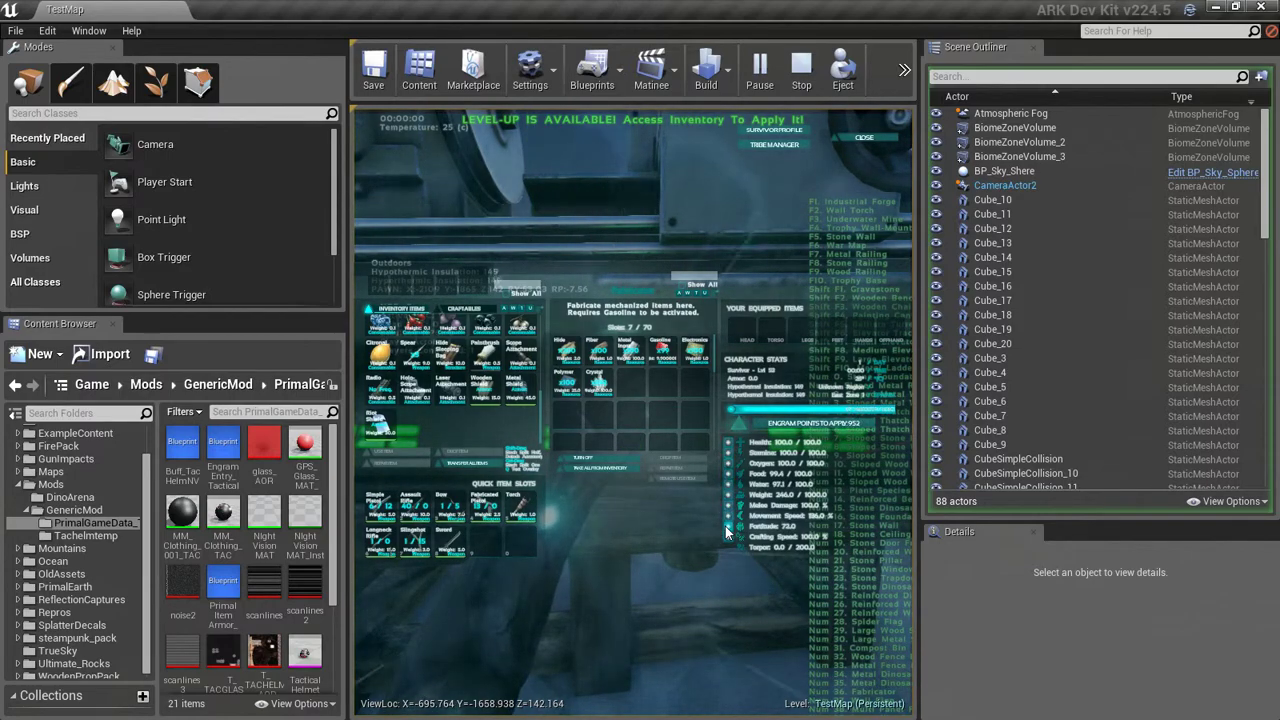
pyautogui.click(725, 526)
pyautogui.click(725, 526)
pyautogui.click(725, 526)
pyautogui.click(725, 526)
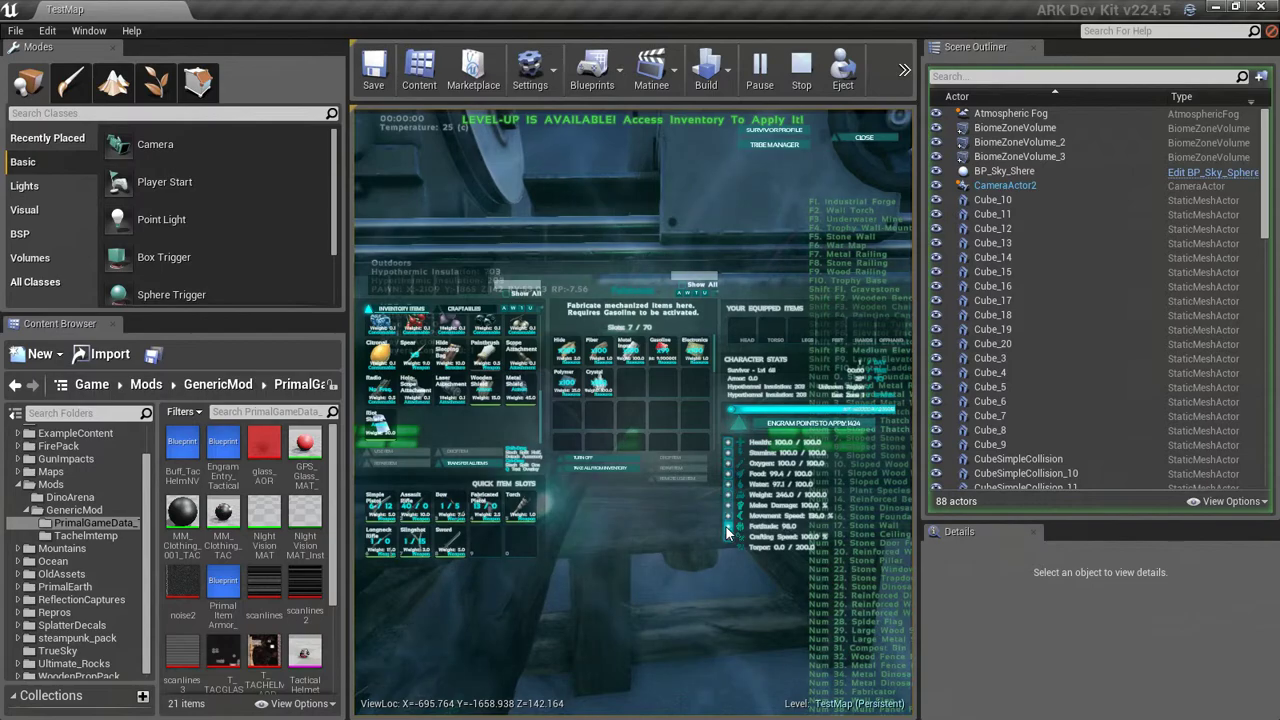
pyautogui.click(725, 526)
pyautogui.click(725, 526)
pyautogui.click(725, 526)
pyautogui.click(725, 526)
pyautogui.click(725, 526)
pyautogui.click(725, 526)
pyautogui.click(725, 526)
pyautogui.click(725, 526)
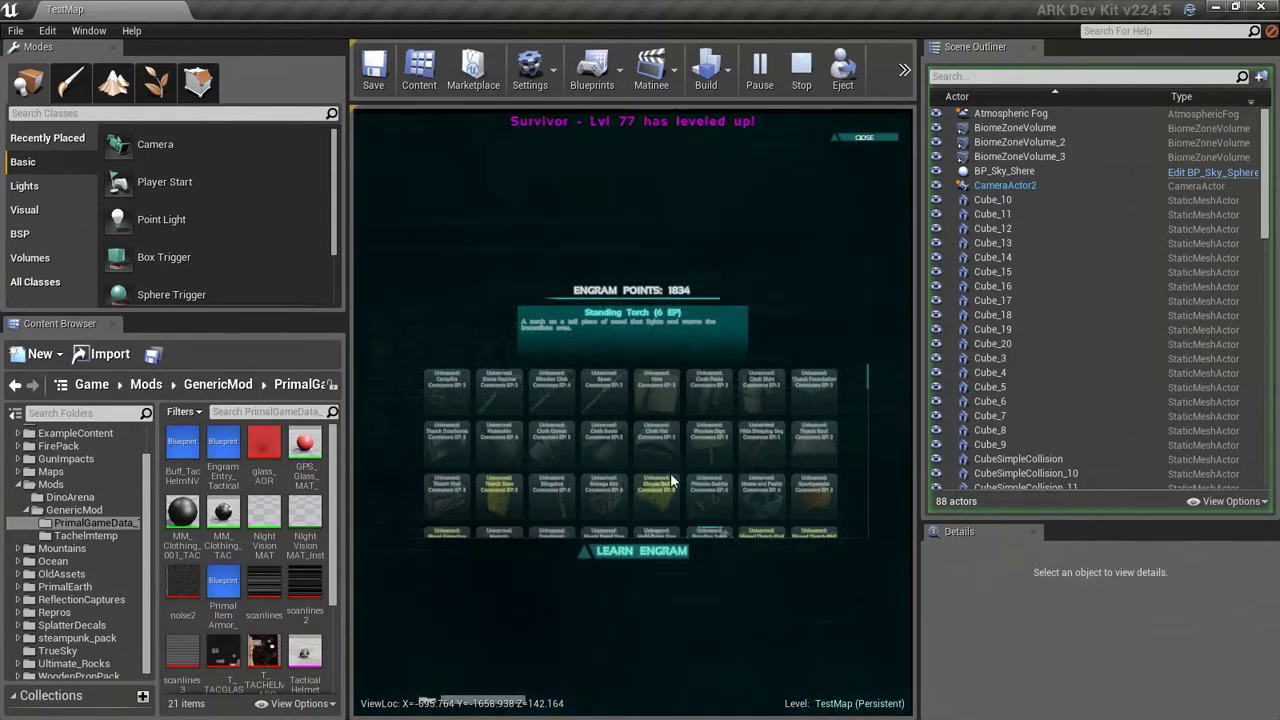
# Filter the engrams for hats and learn the Cloth Hat and Hide Hat engrams.
pyautogui.click(636, 556)
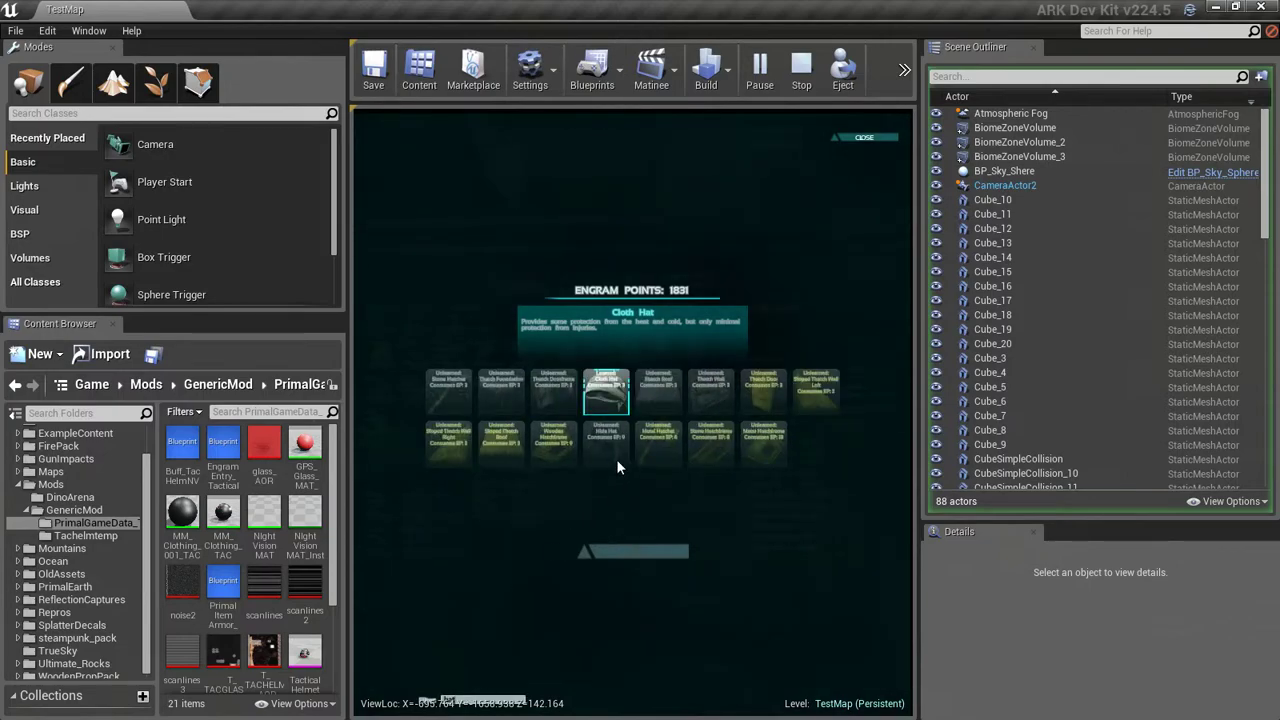
pyautogui.click(615, 458)
pyautogui.click(640, 556)
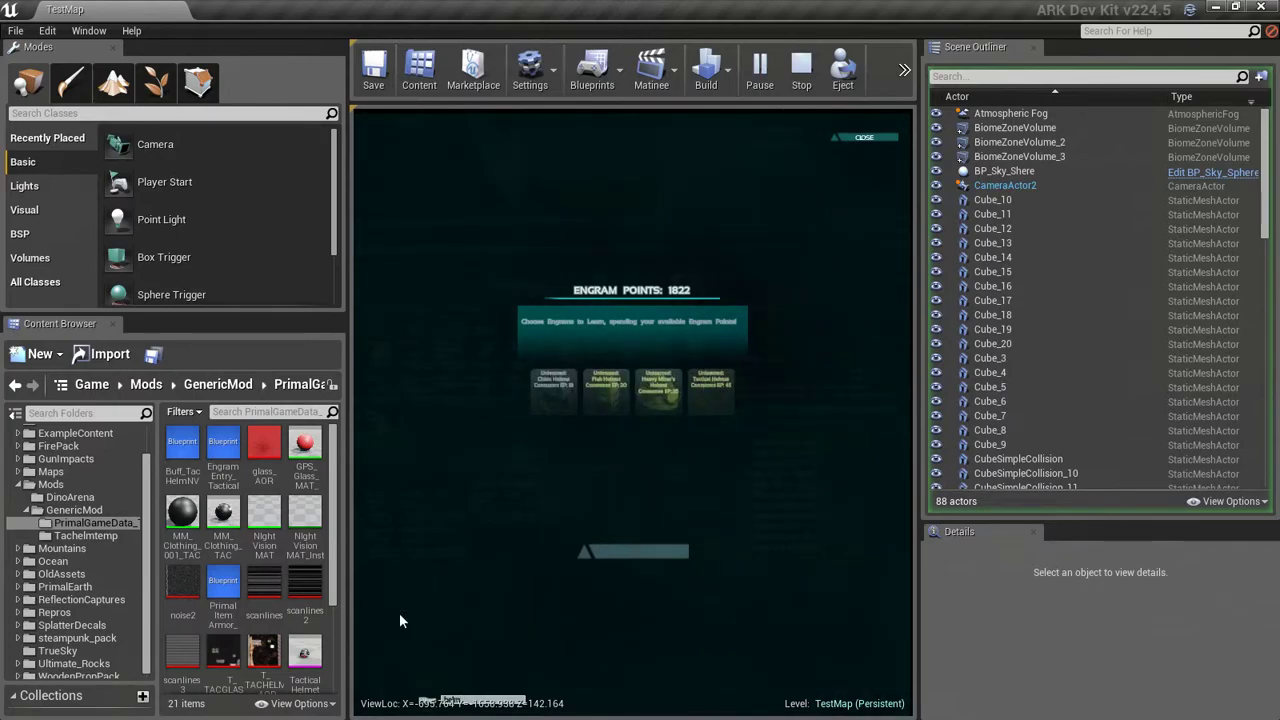
# Learn the Chitin Helmet, Flak Helmet, Heavy Miner's Helmet and Tactical Helmet engrams, and leave the engram screen.
pyautogui.click(555, 393)
pyautogui.click(609, 553)
pyautogui.click(608, 396)
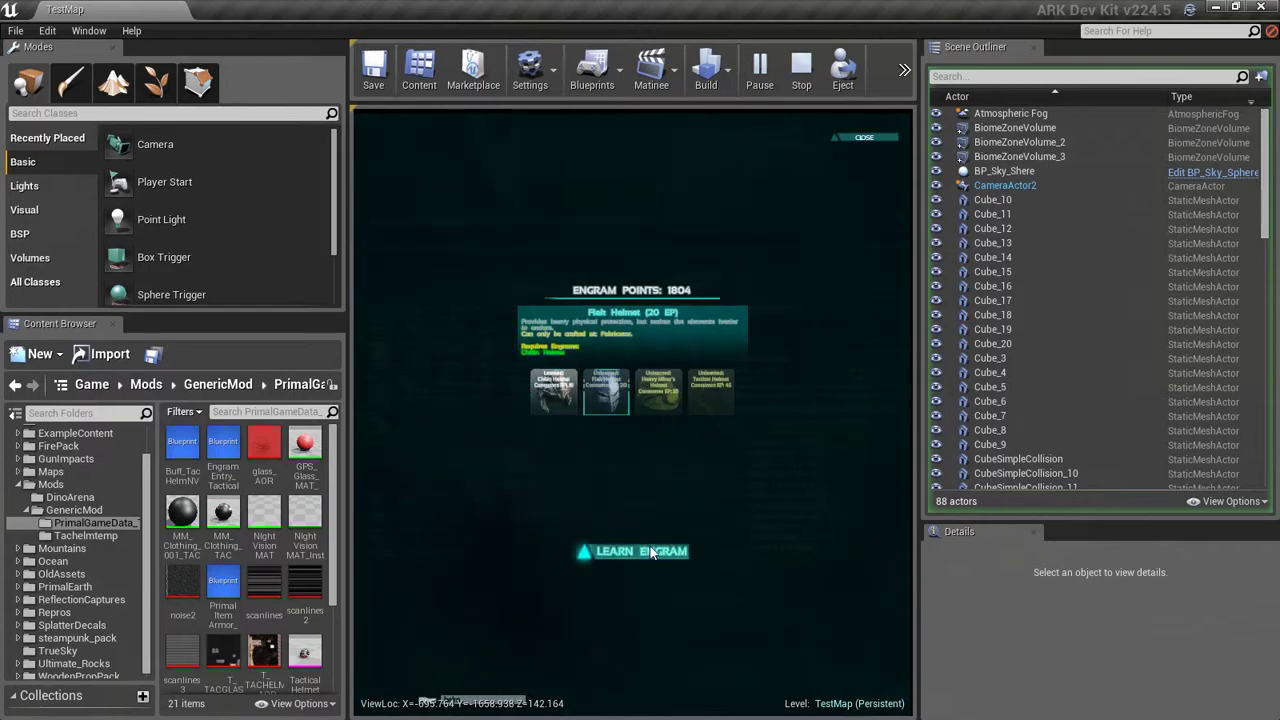
pyautogui.click(650, 553)
pyautogui.click(652, 555)
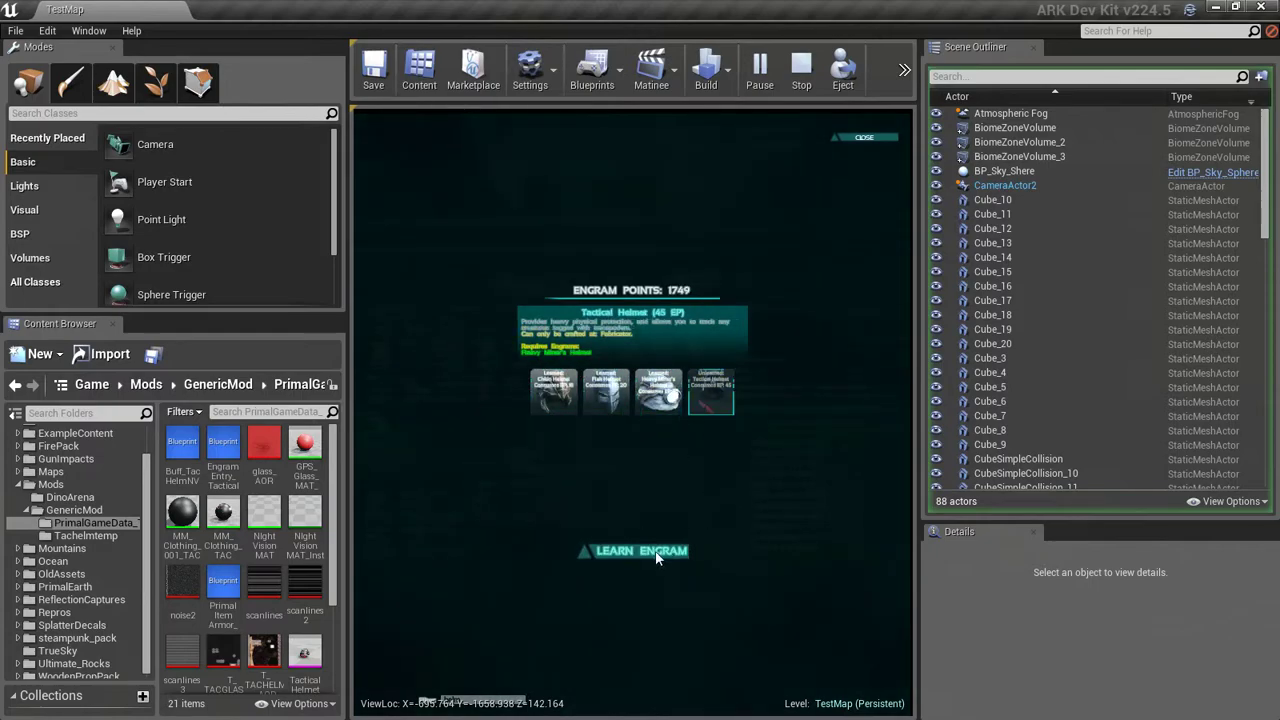
pyautogui.click(657, 556)
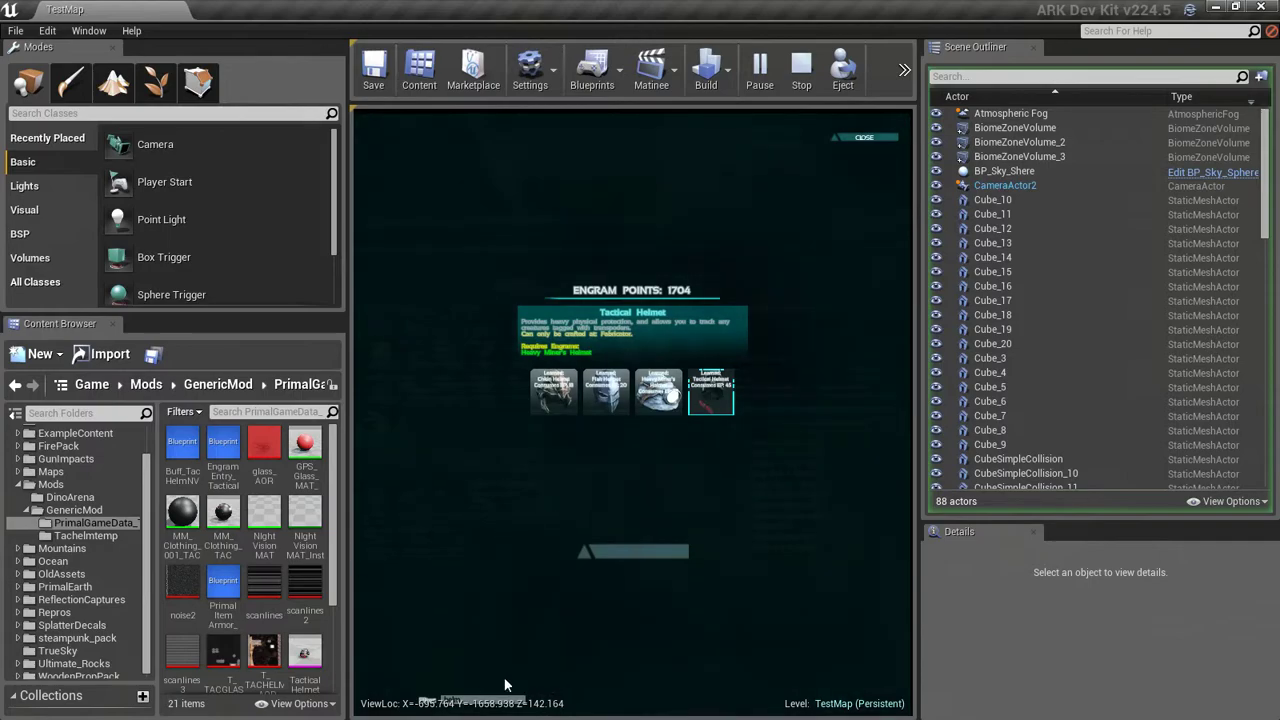
pyautogui.press('Escape')
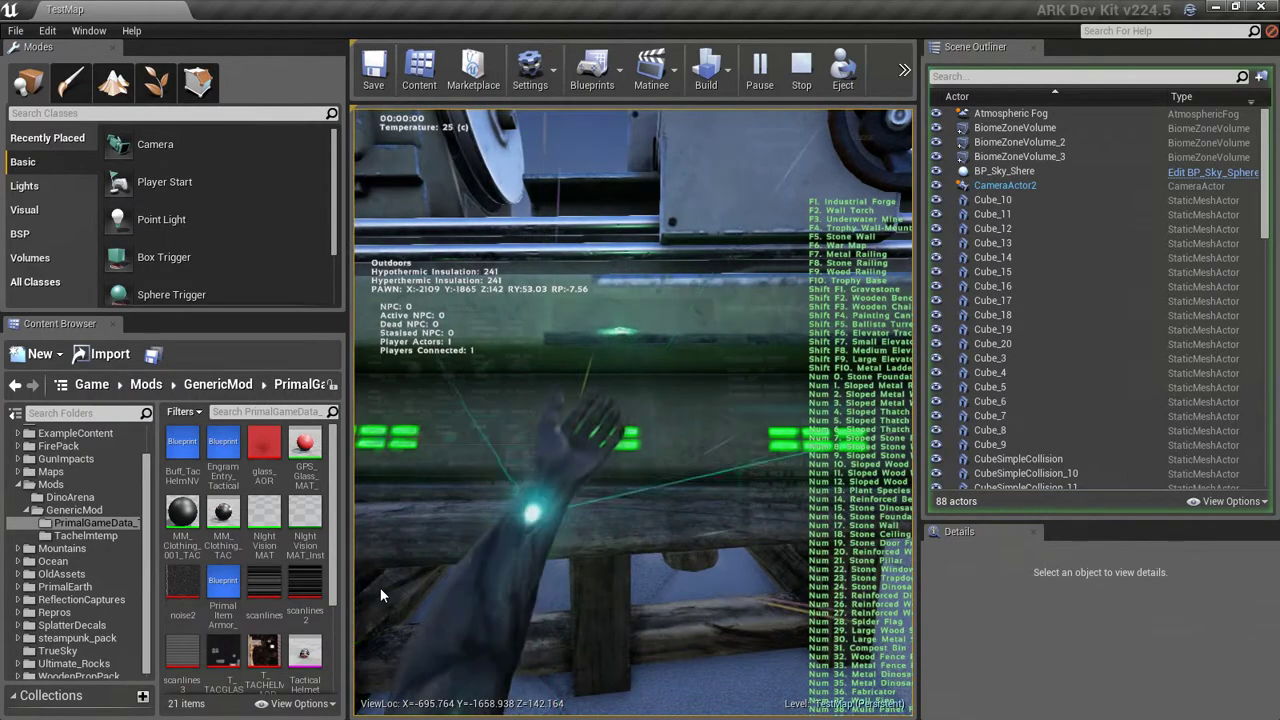
# Check the player's inventory, close it, and access the Fabricator's inventory.
pyautogui.press('i')
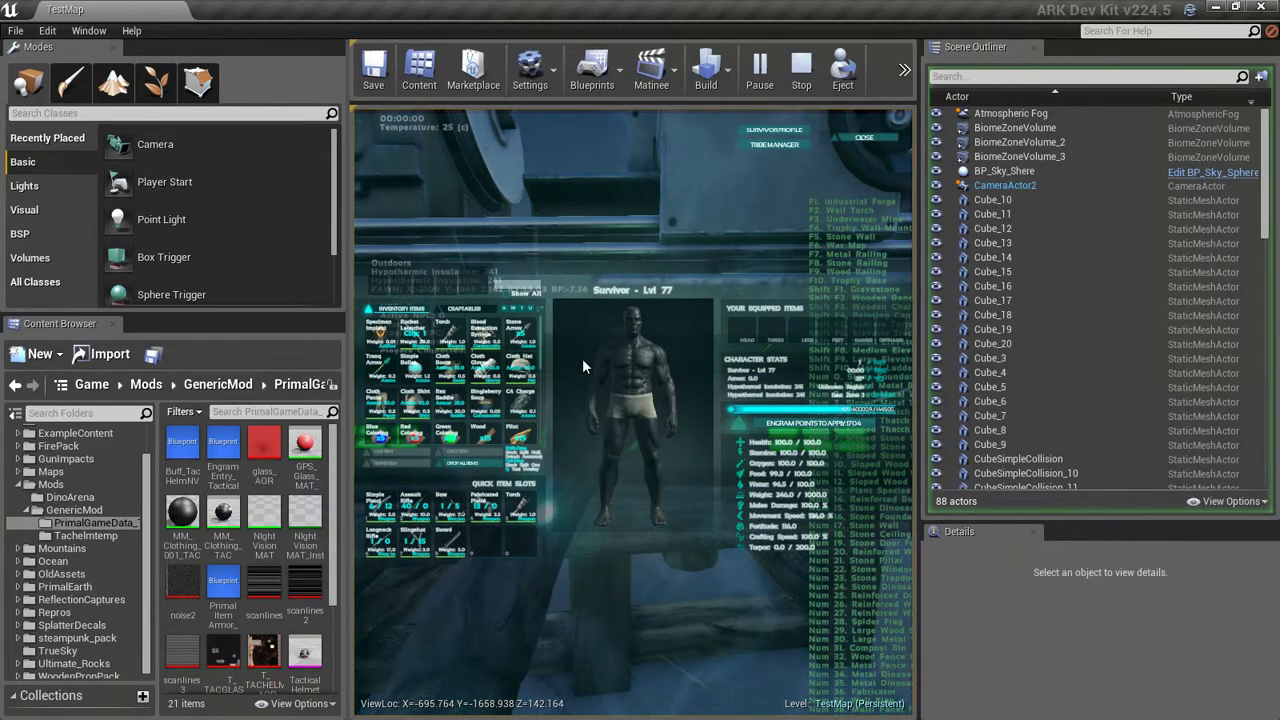
pyautogui.moveTo(533, 370)
pyautogui.scroll(-5, 459, 379)
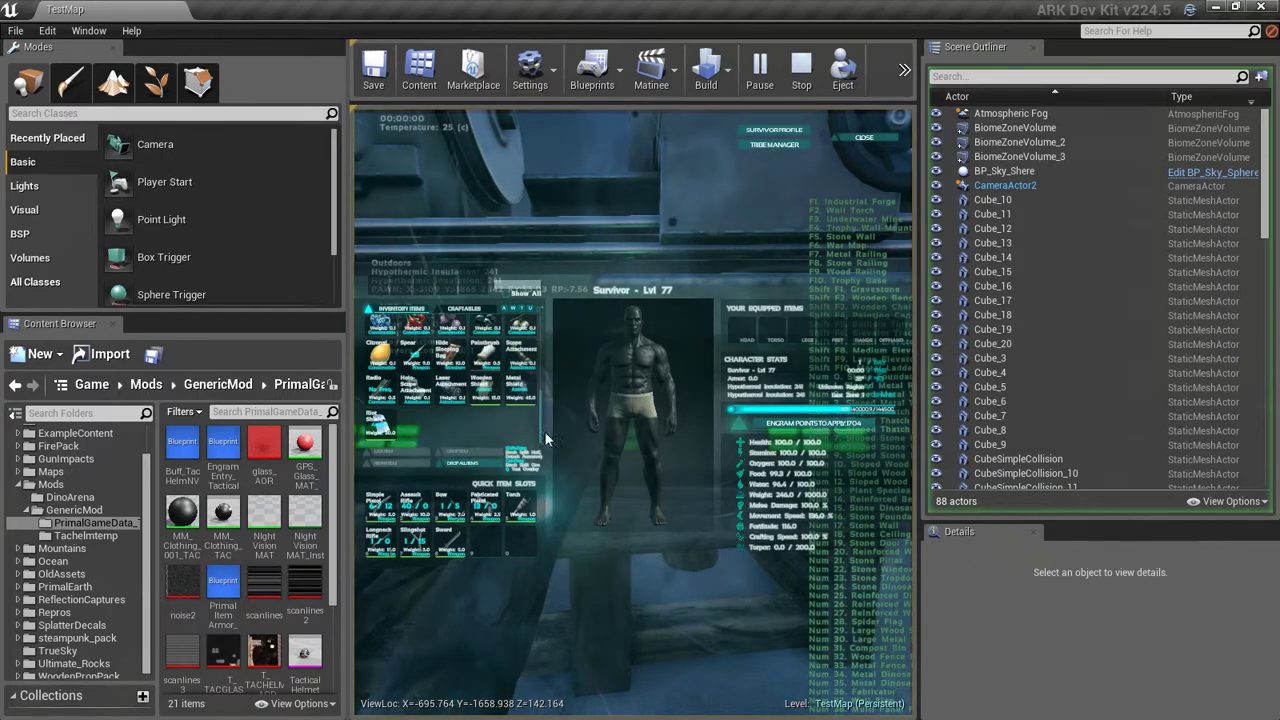
pyautogui.press('i')
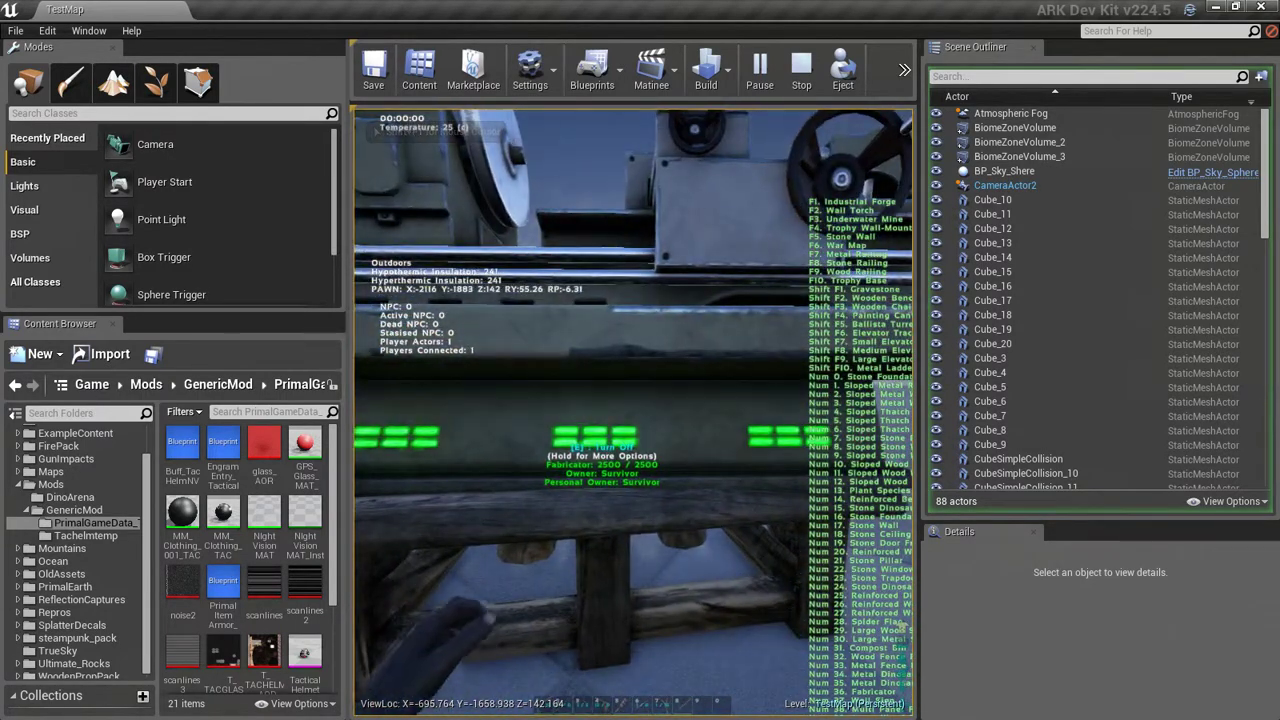
pyautogui.press('e')
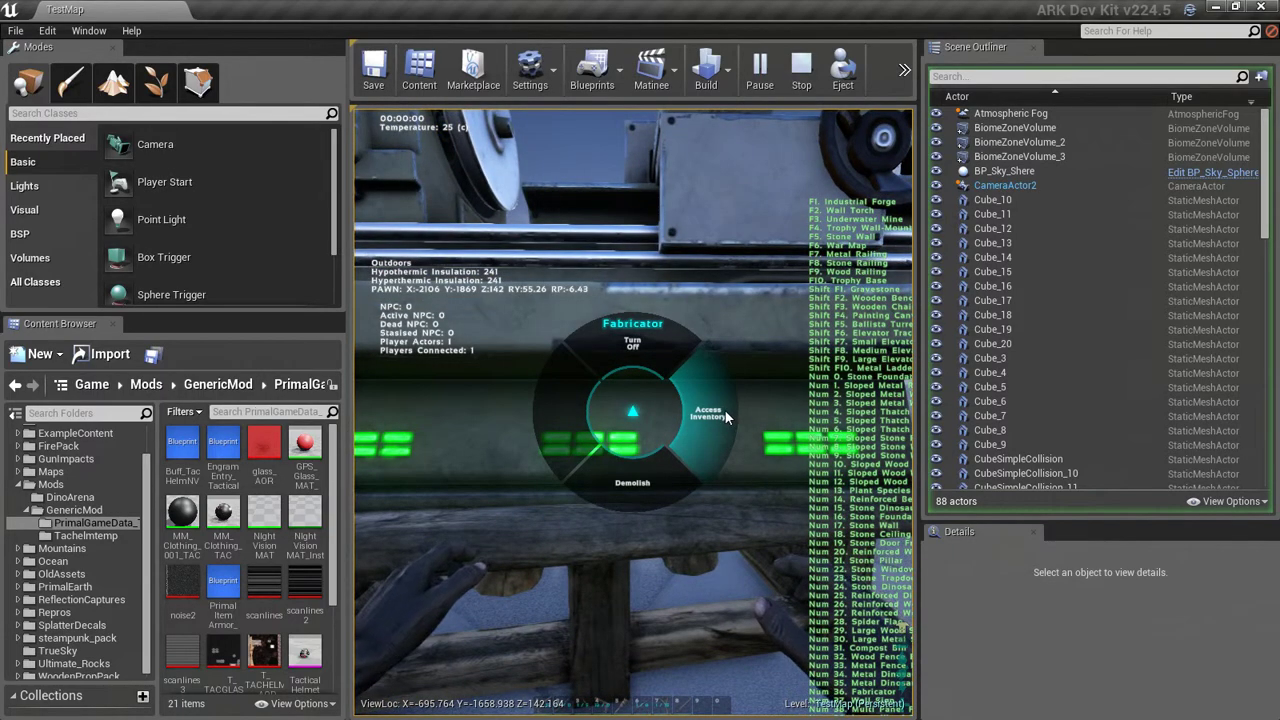
pyautogui.click(724, 409)
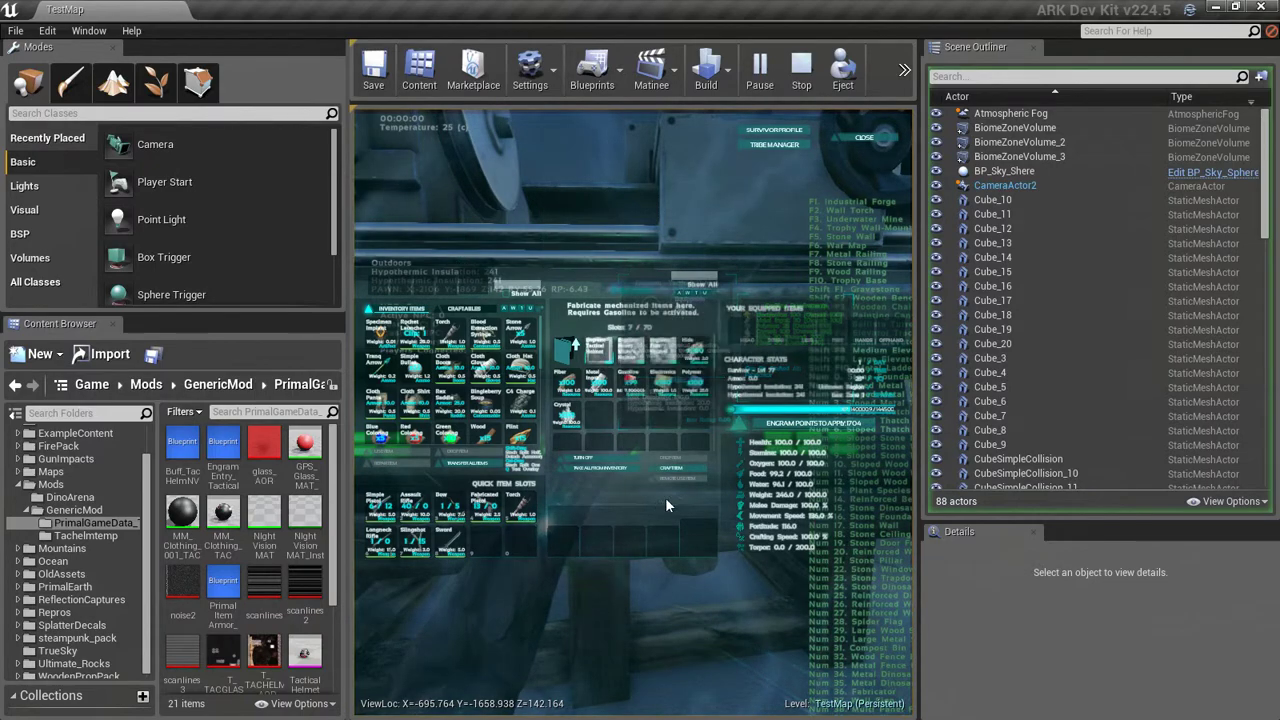
# Craft the Tactical Helmet in the Fabricator, transfer it to the survivor's inventory and leave the Fabricator.
pyautogui.click(679, 467)
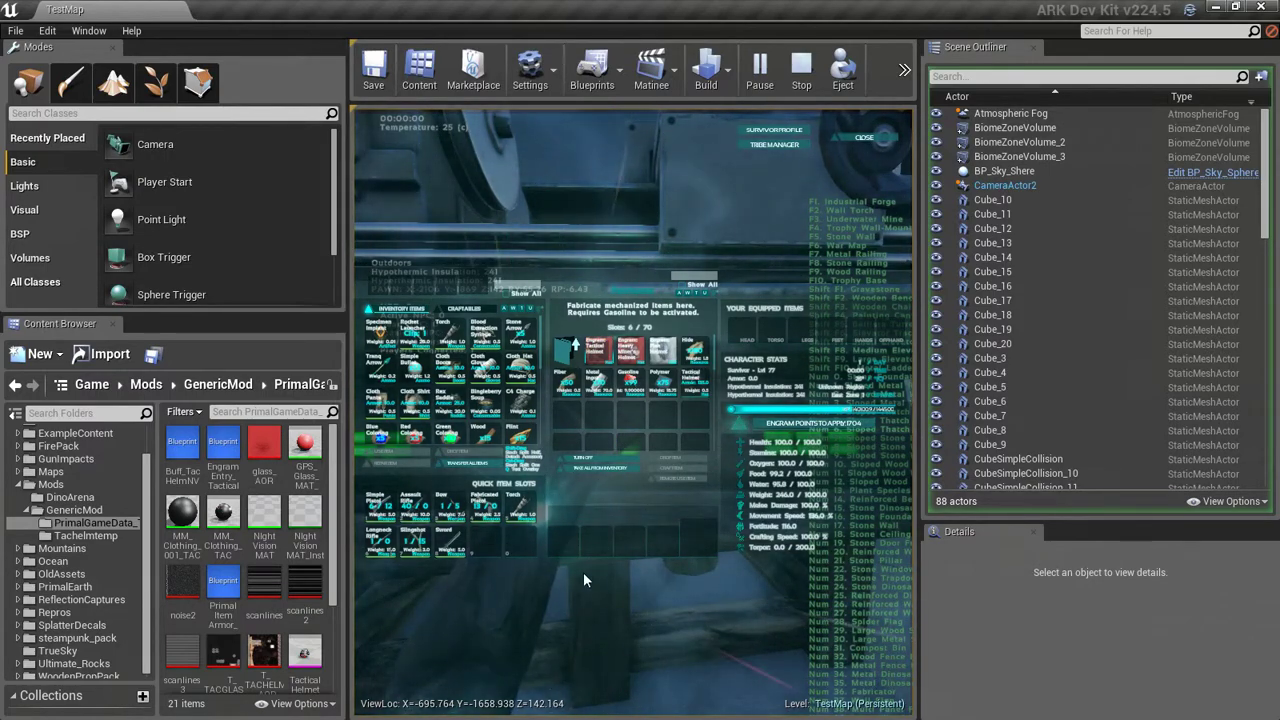
pyautogui.moveTo(690, 384); pyautogui.dragTo(465, 377)
pyautogui.press('f')
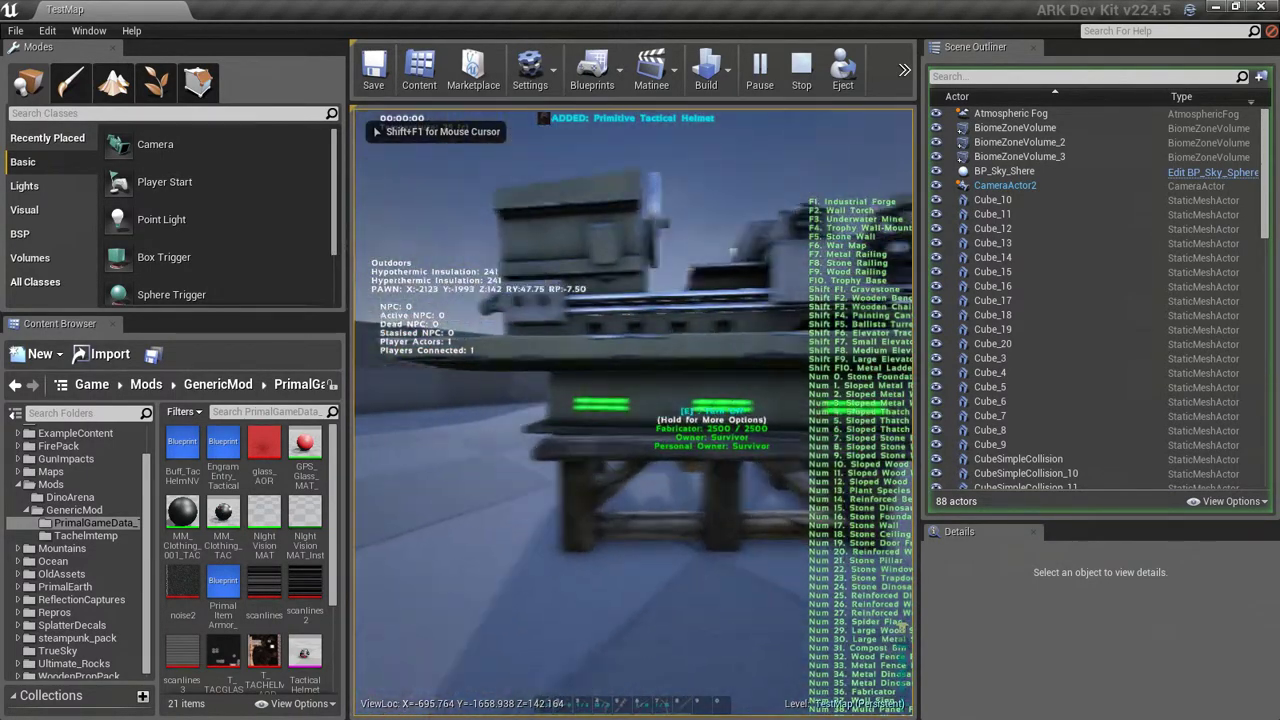
# Walk the survivor away from the Fabricator and equip the Tactical Helmet from the inventory in the head slot.
pyautogui.press('w')
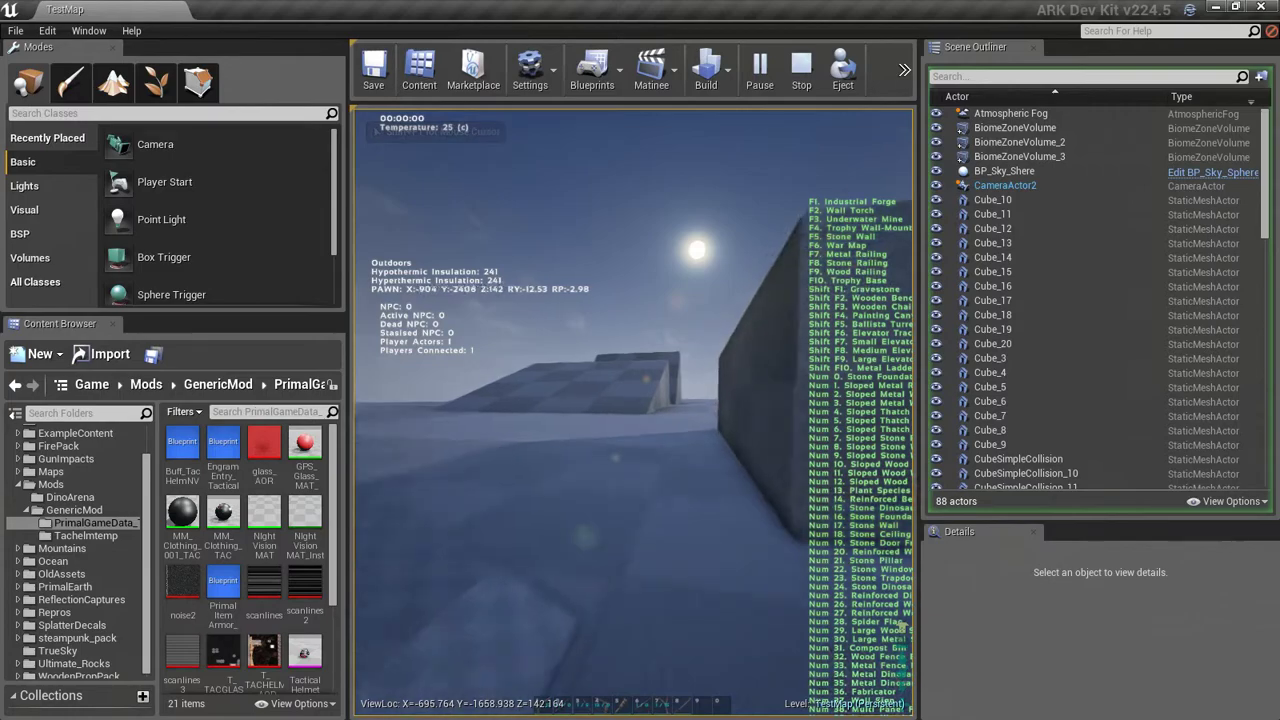
pyautogui.press('w')
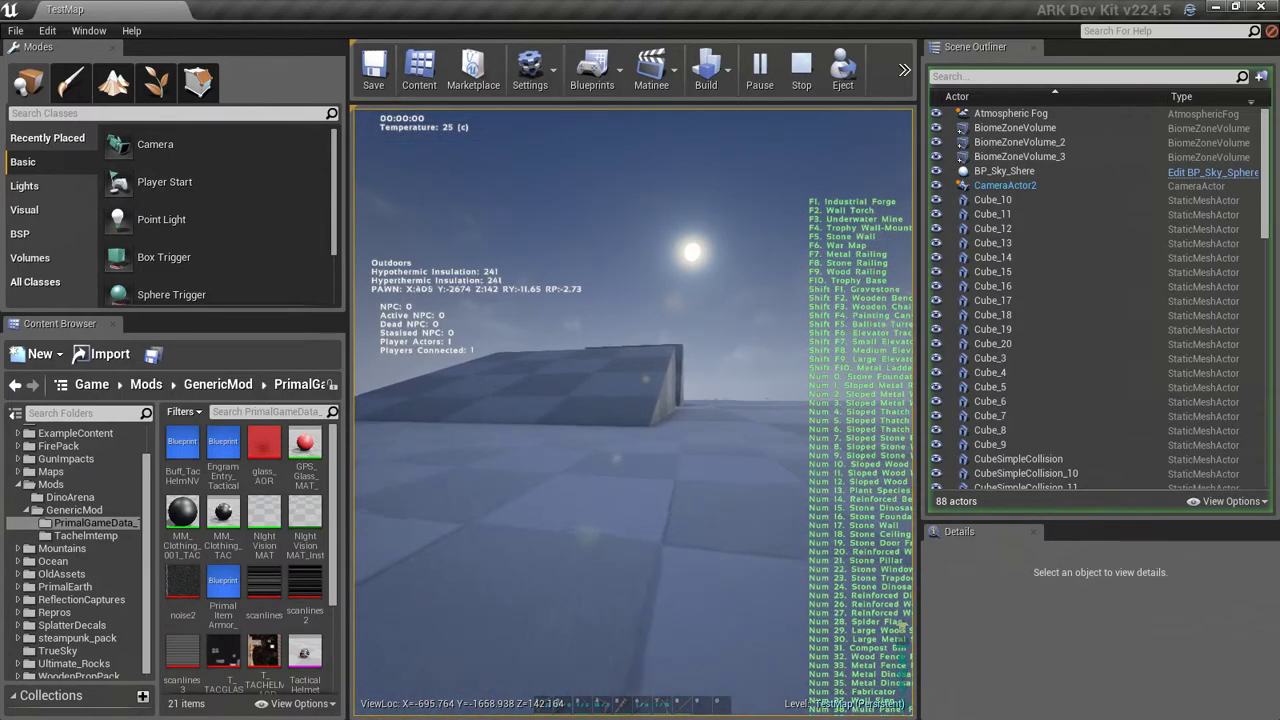
pyautogui.press('i')
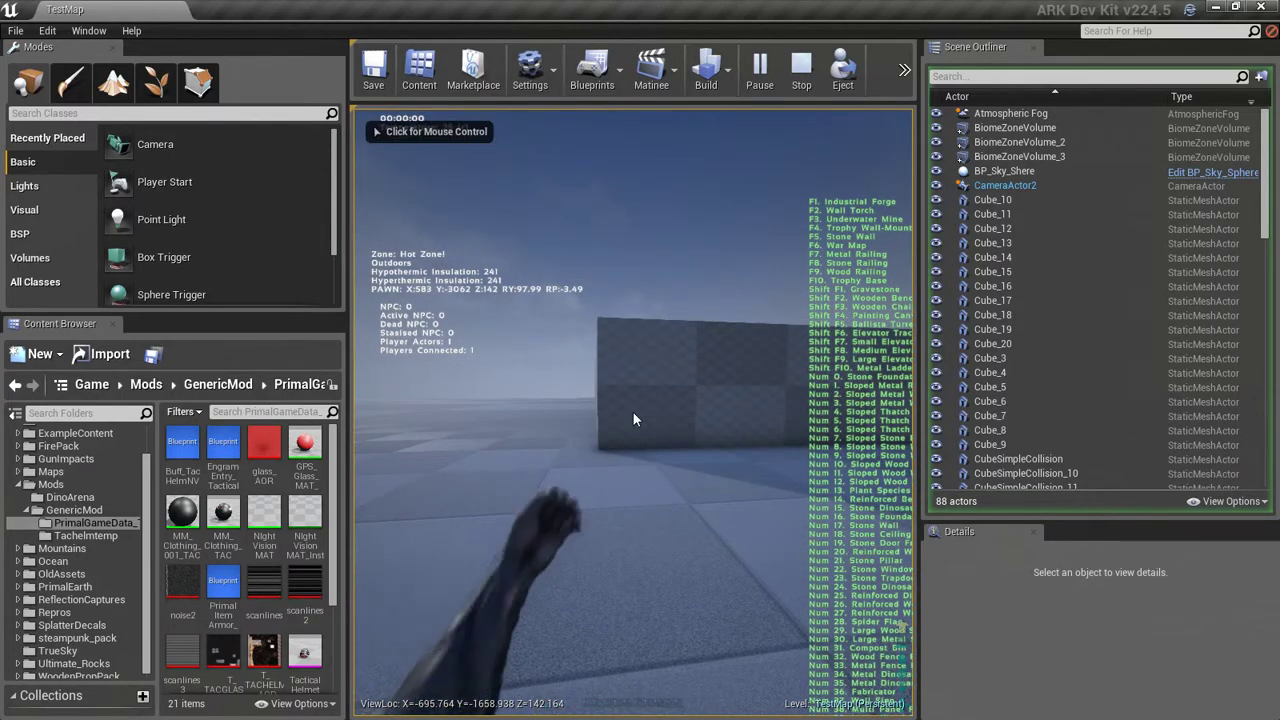
pyautogui.scroll(-10, 467, 360)
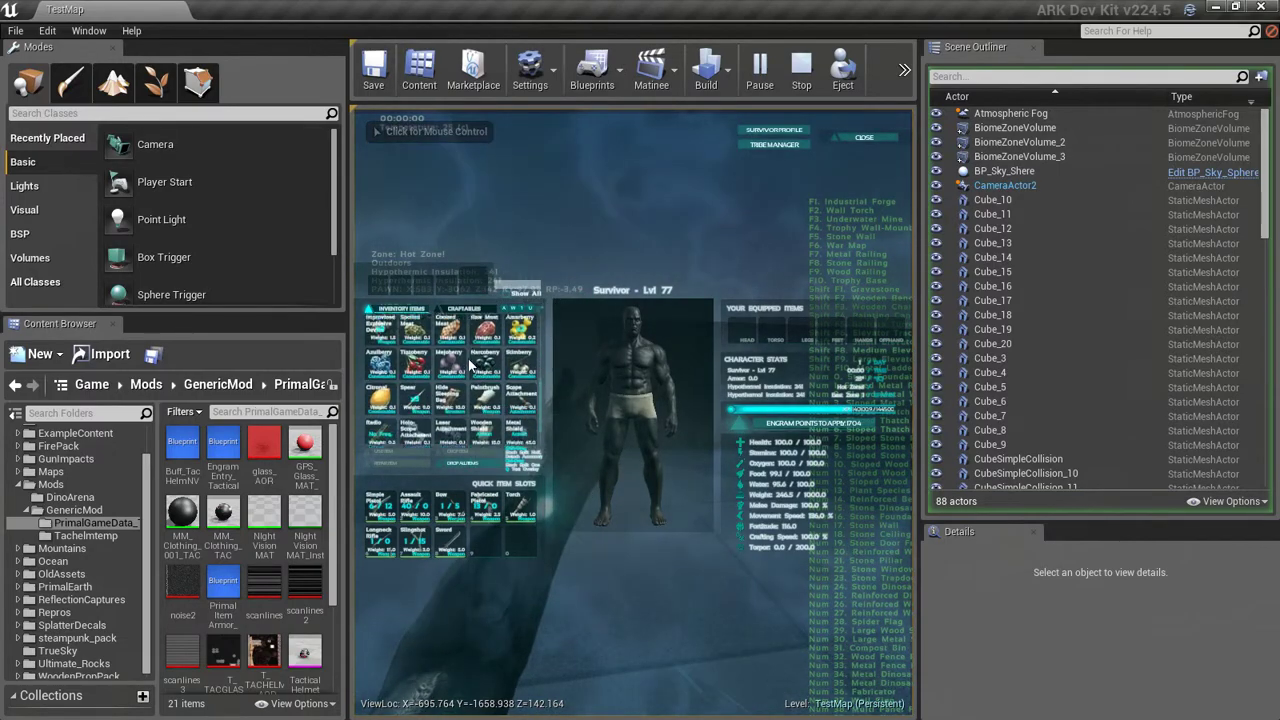
pyautogui.moveTo(414, 426); pyautogui.dragTo(752, 330)
pyautogui.press('i')
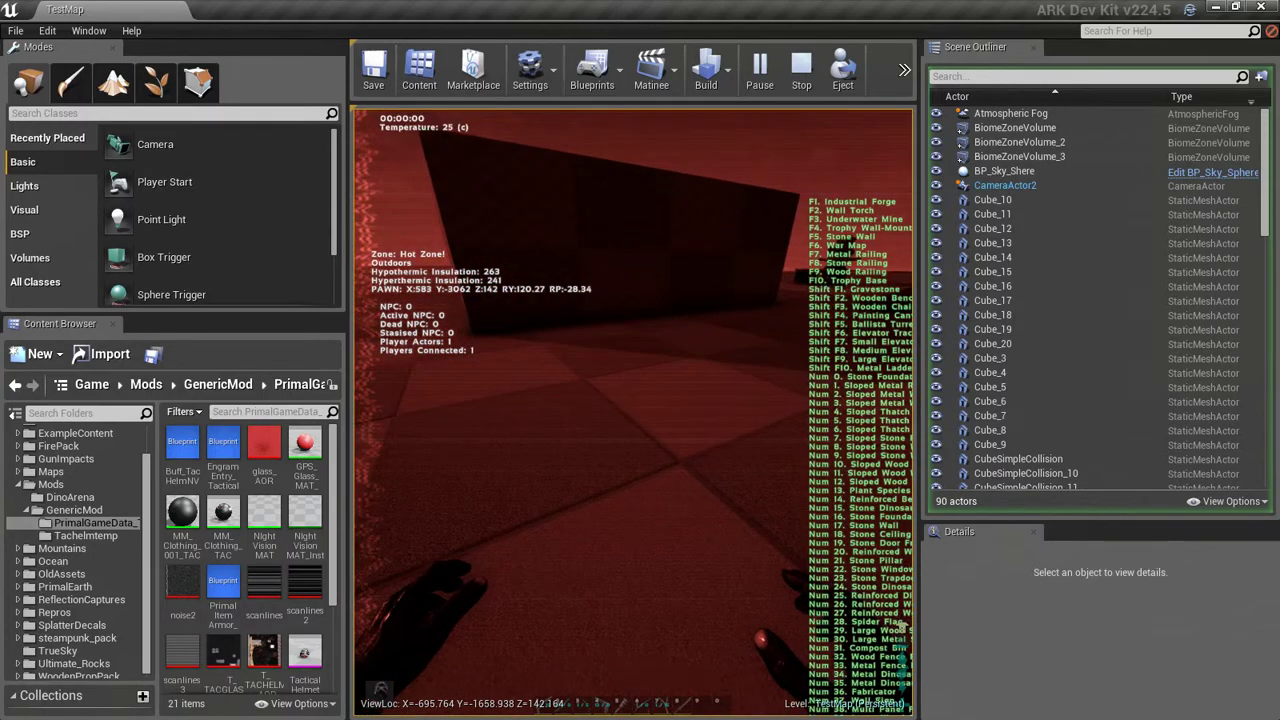
# Walk around the test map in first person to examine the helmet's night-vision effect on the surroundings and sky.
pyautogui.press('s')
pyautogui.press('w')
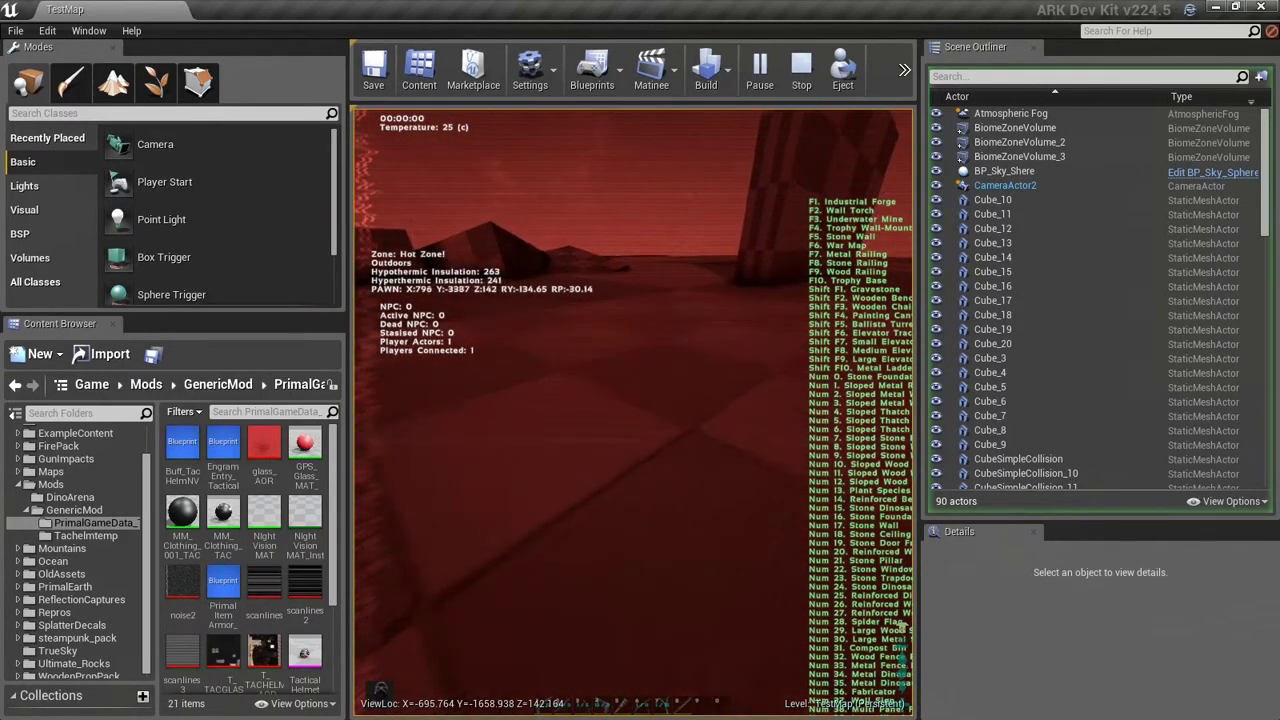
pyautogui.press('w')
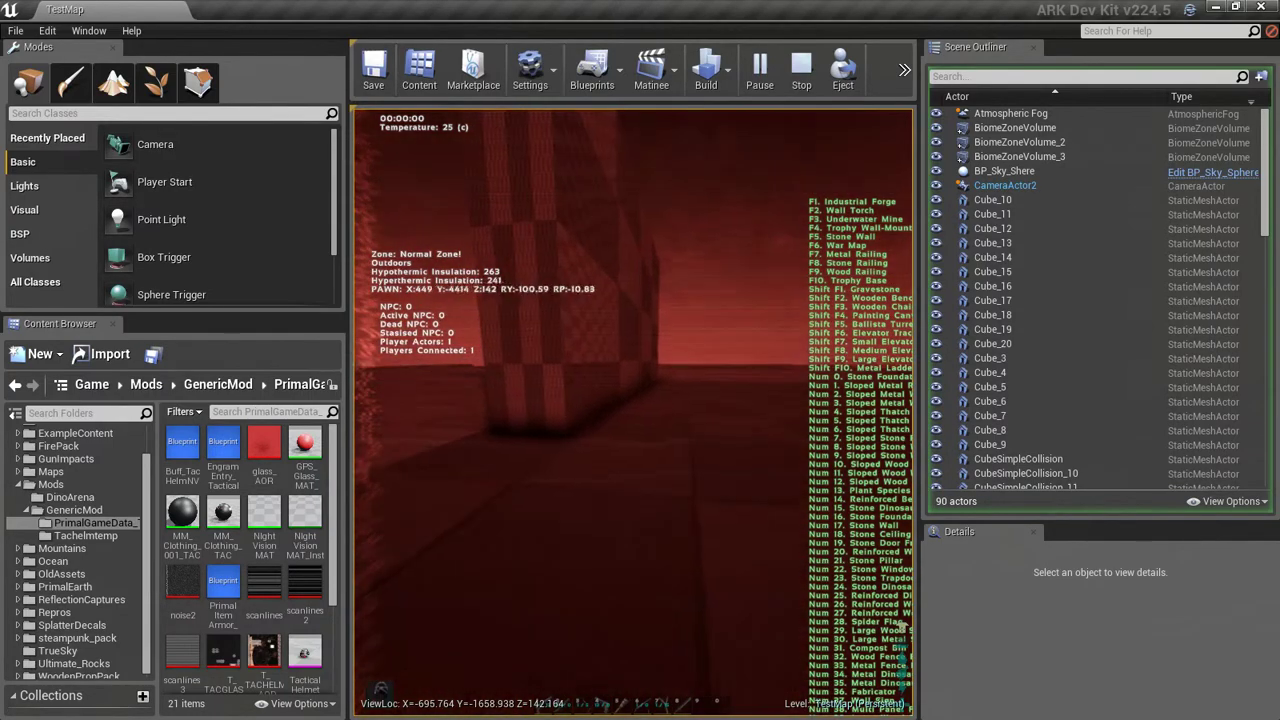
pyautogui.press('w')
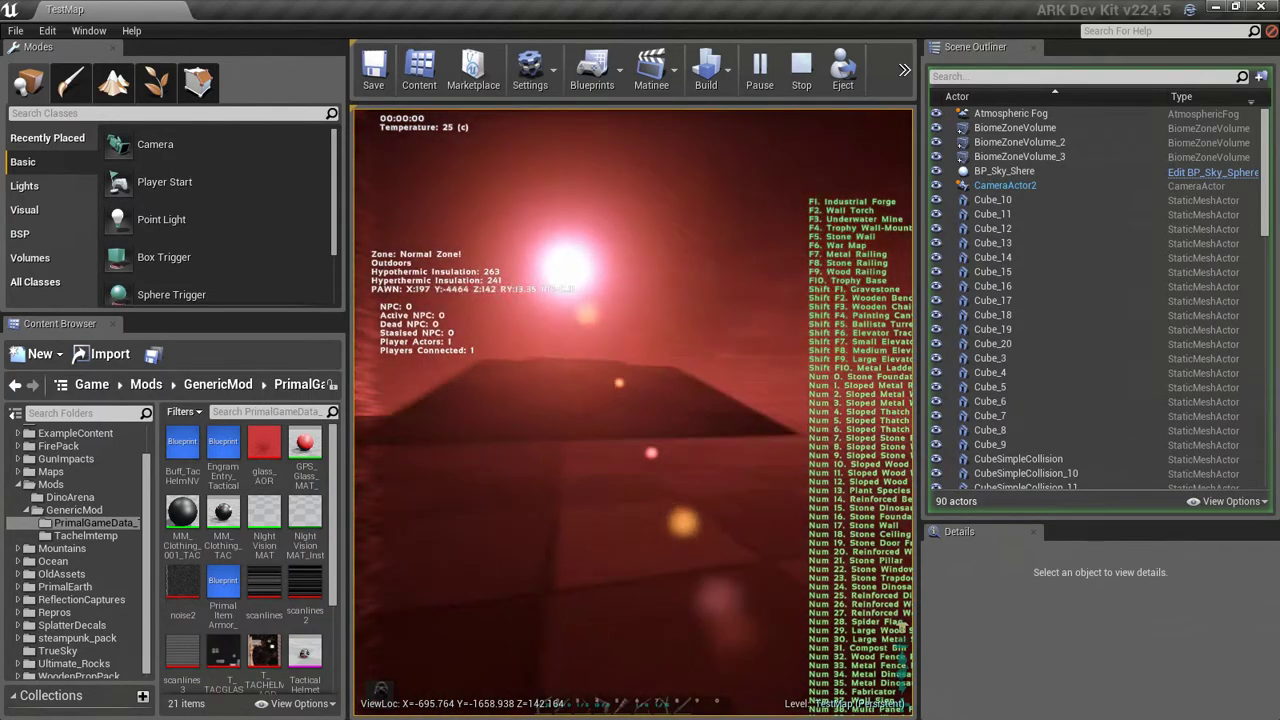
pyautogui.press('a')
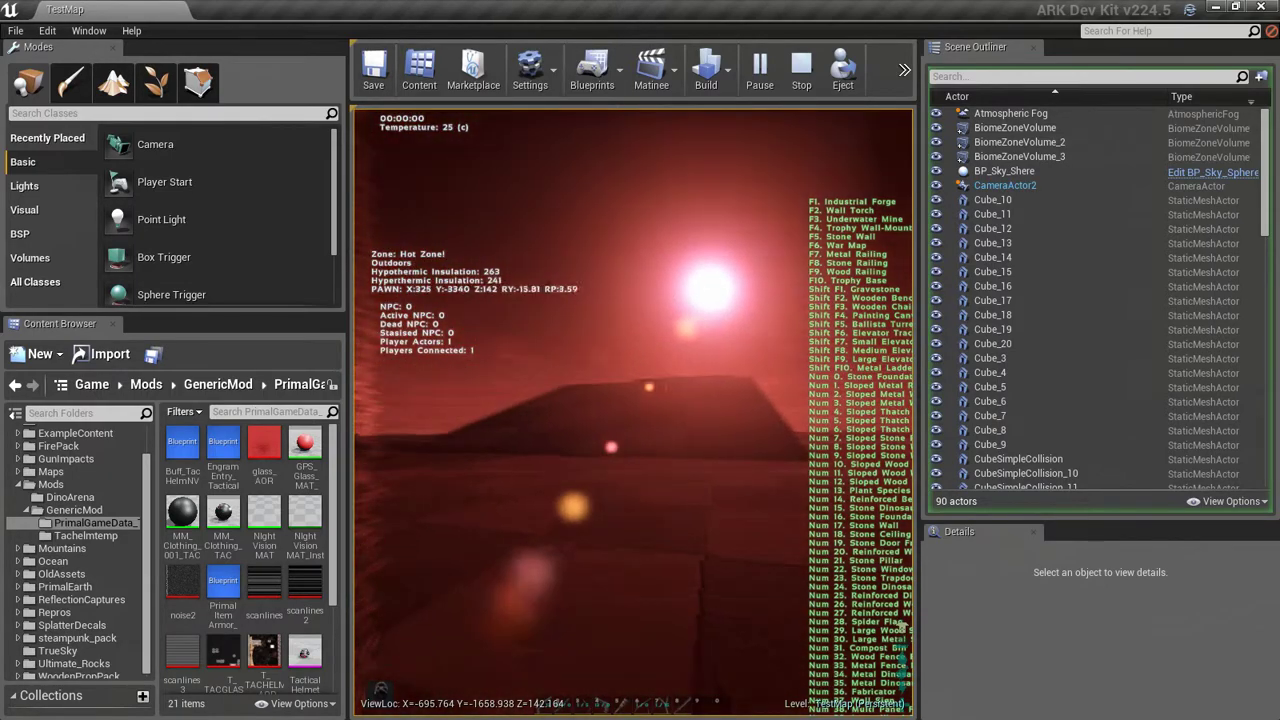
pyautogui.press('w')
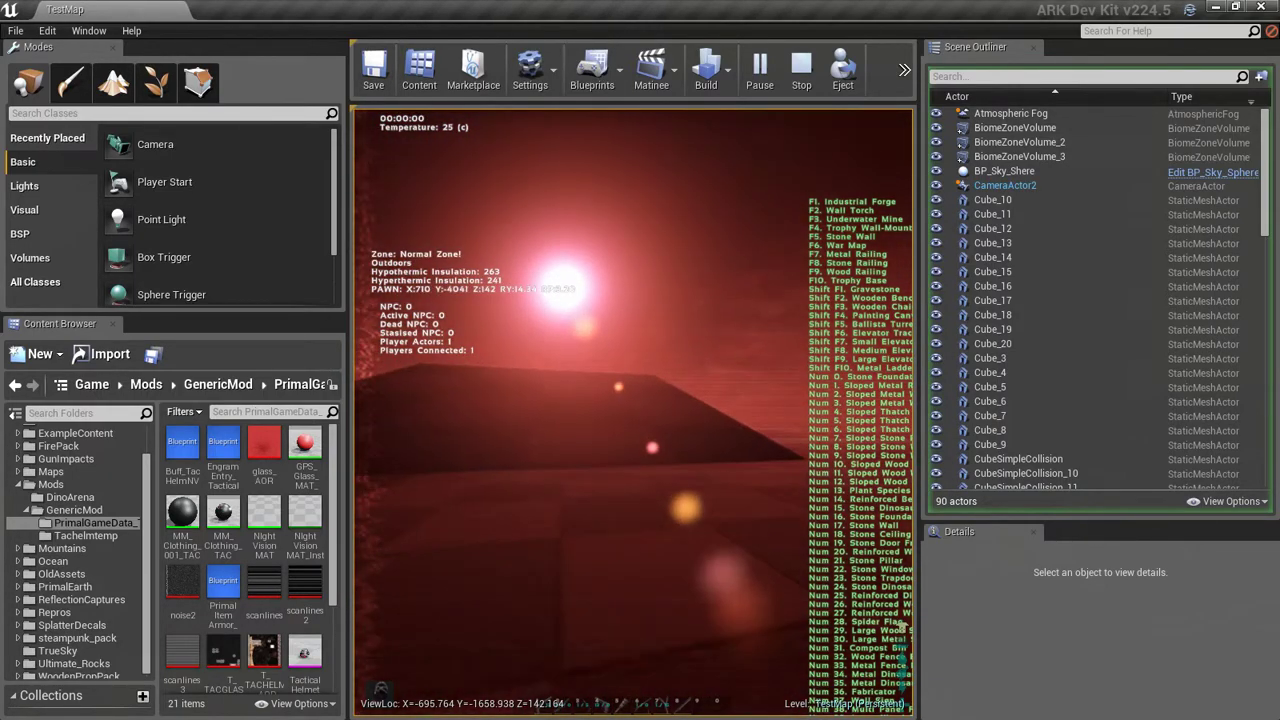
# Inspect the helmet on the survivor from several angles in the orbiting third-person view and return to first person.
pyautogui.press('k')
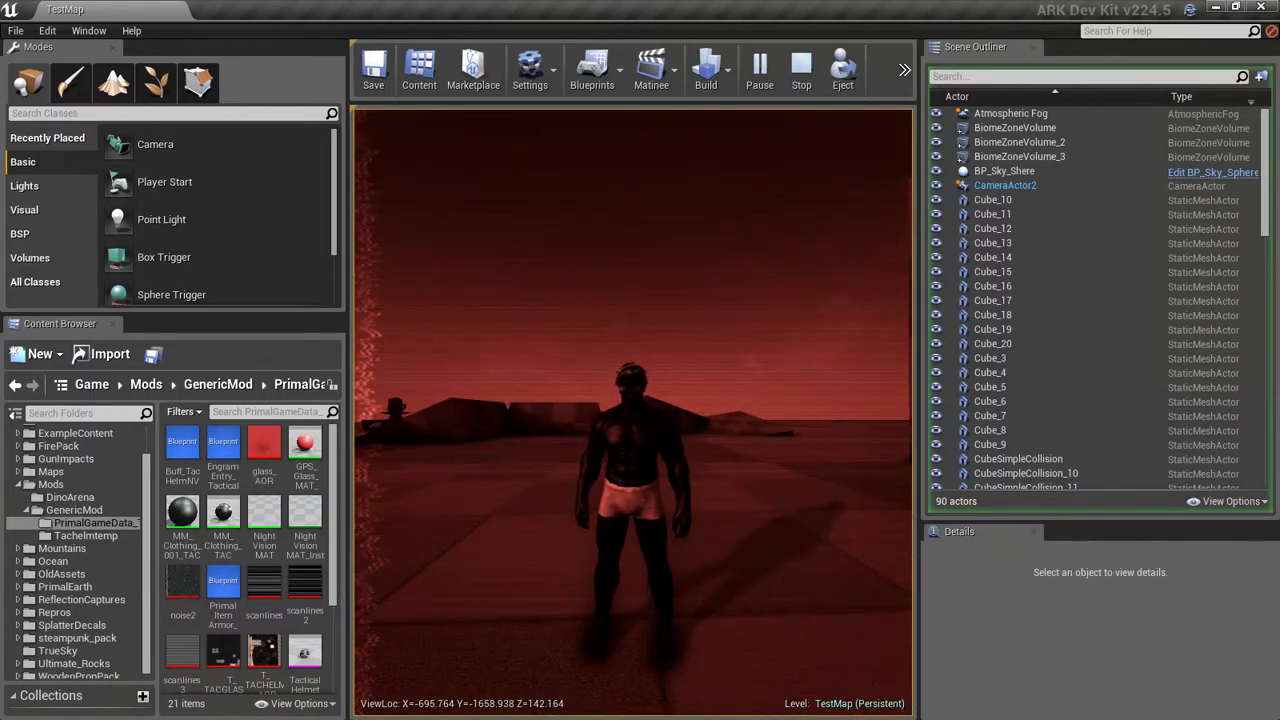
pyautogui.scroll(2, 633, 412)
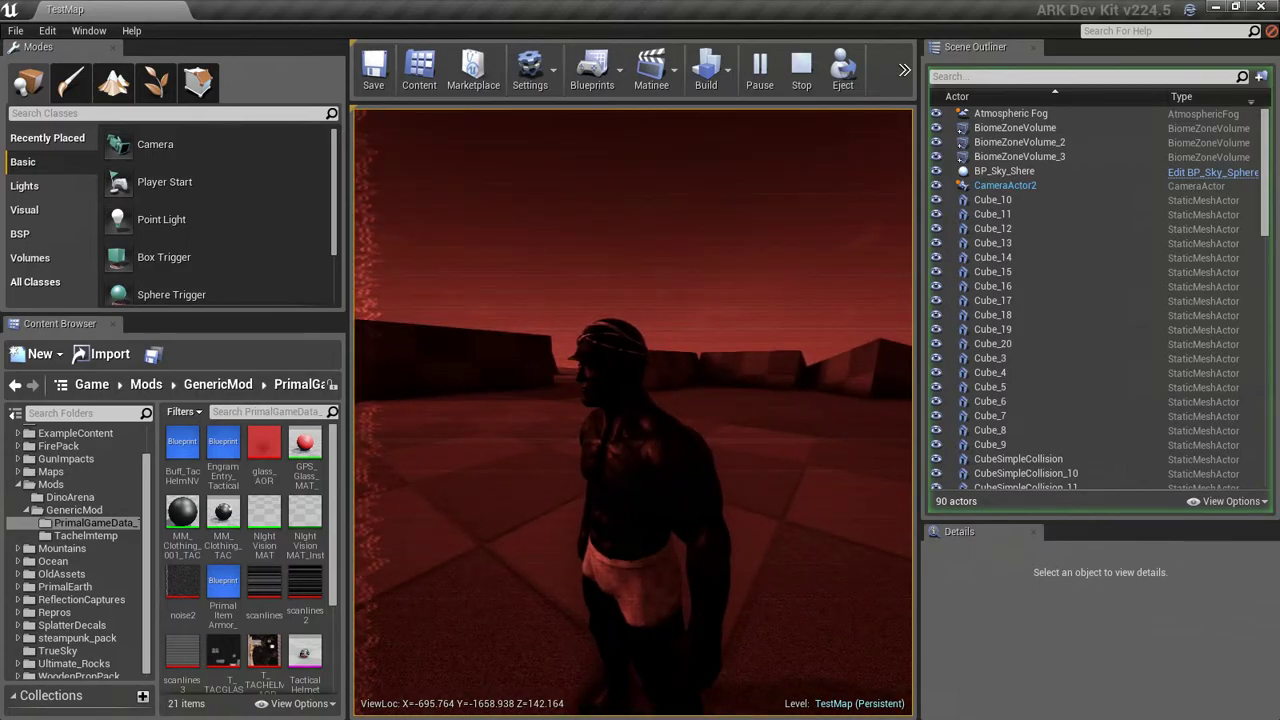
pyautogui.press('w')
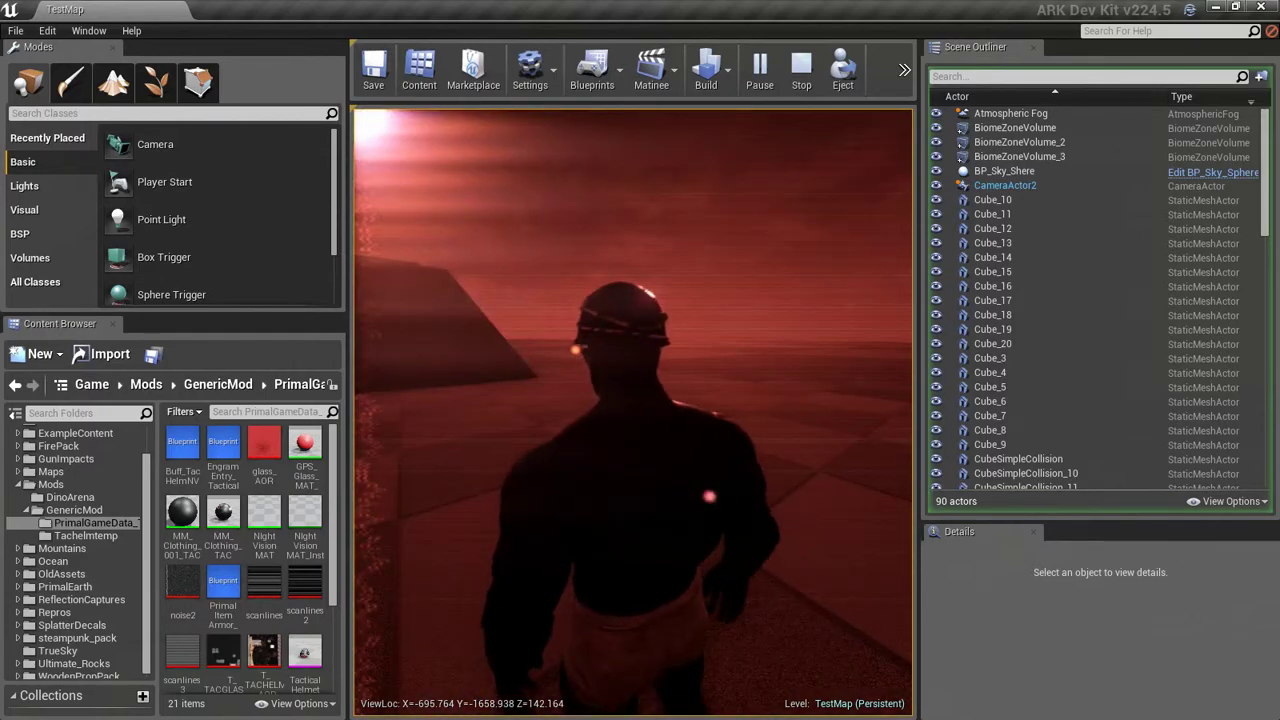
pyautogui.press('k')
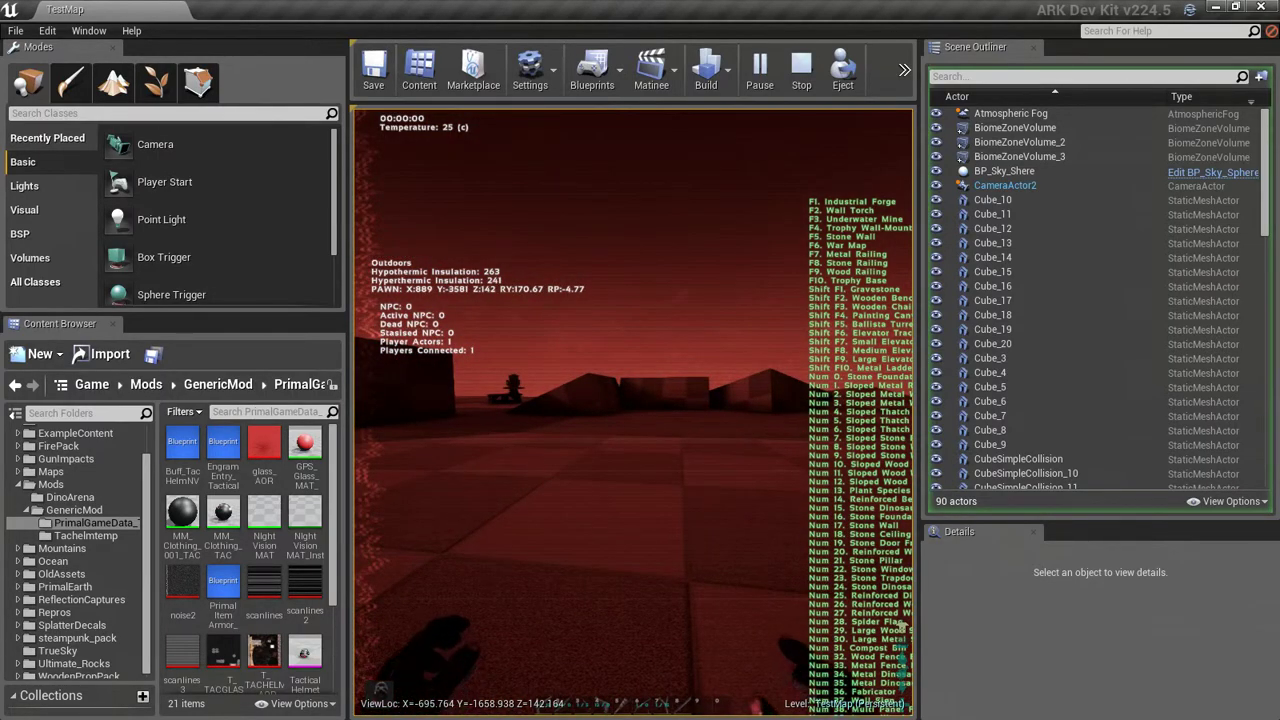
pyautogui.press('k')
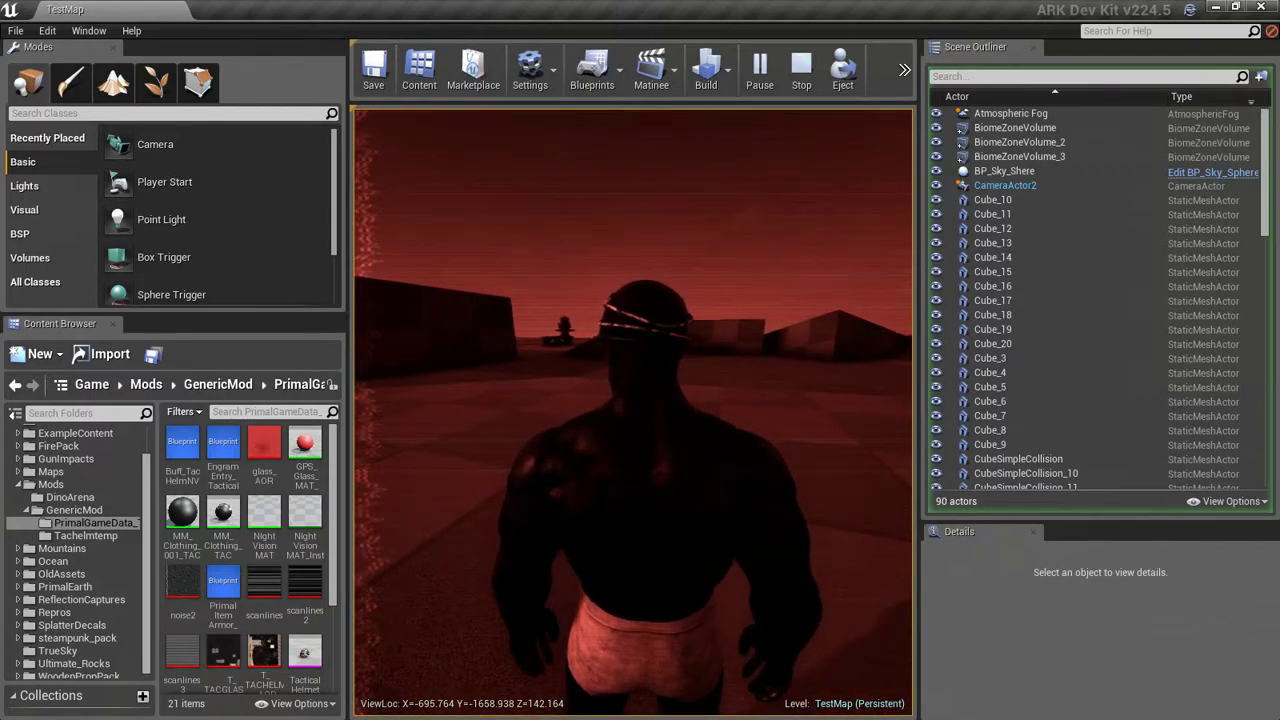
pyautogui.press('k')
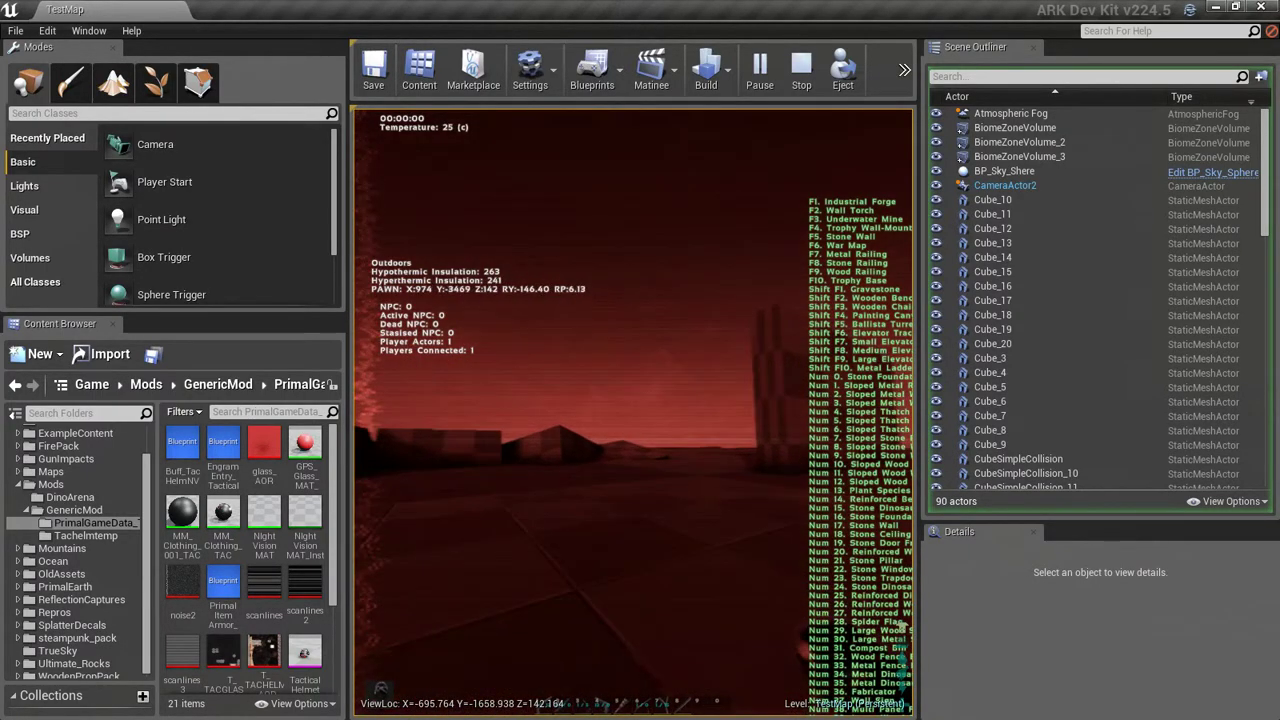